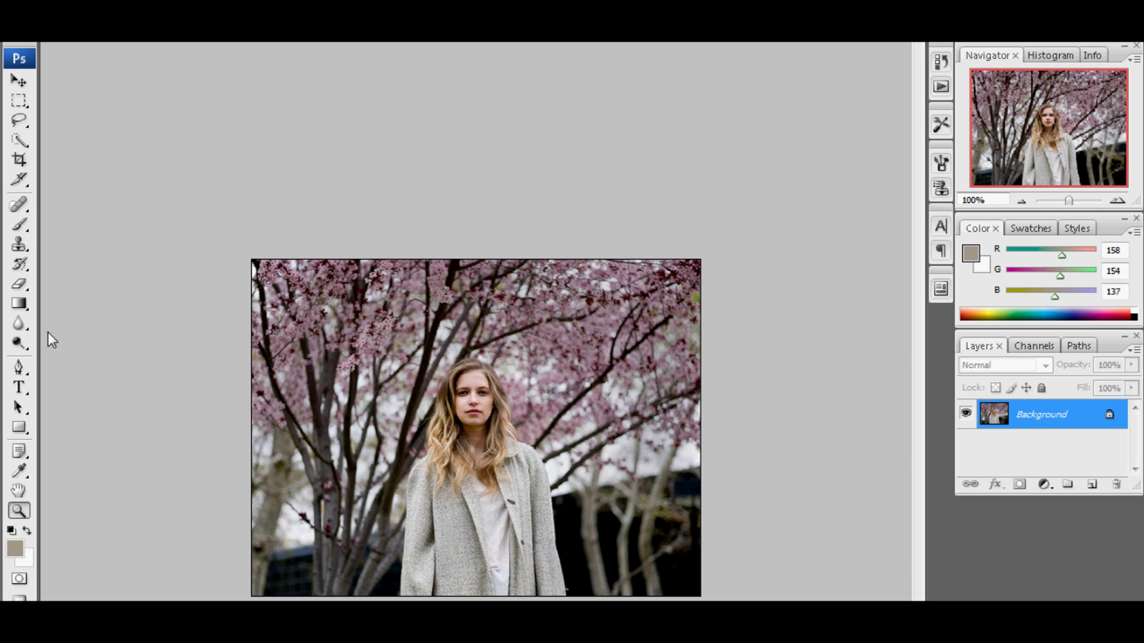
# Step: Browse the File and Layer menus, then confirm Layers is ticked in the Window menu
pyautogui.hotkey('alt', 'f')
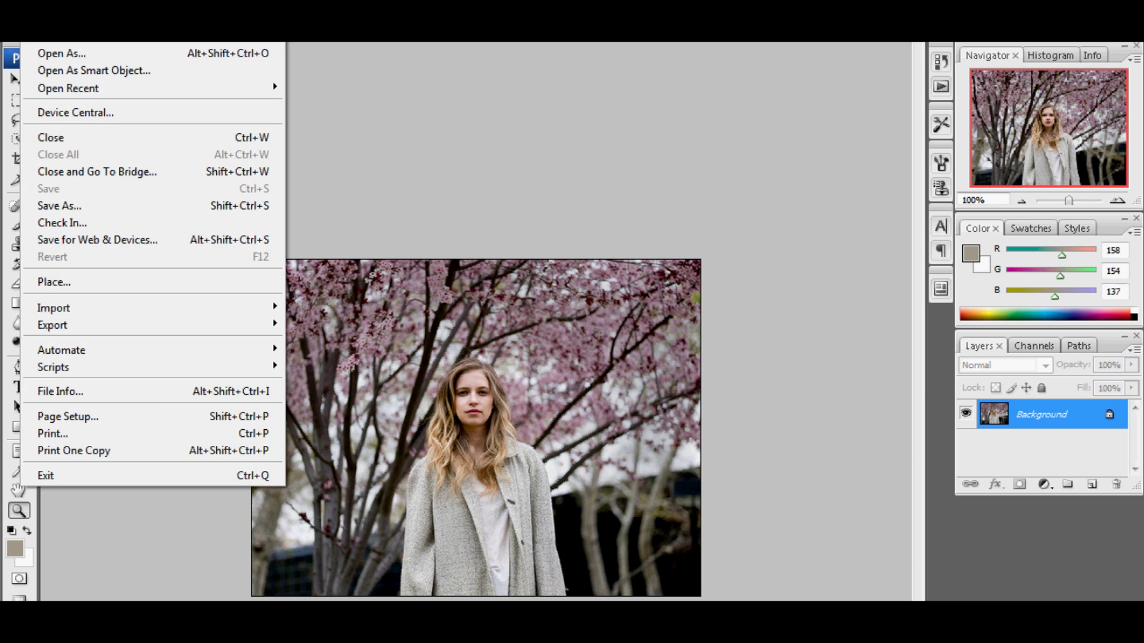
pyautogui.press('Right')
pyautogui.press('Right')
pyautogui.press('Right')
pyautogui.press('Escape')
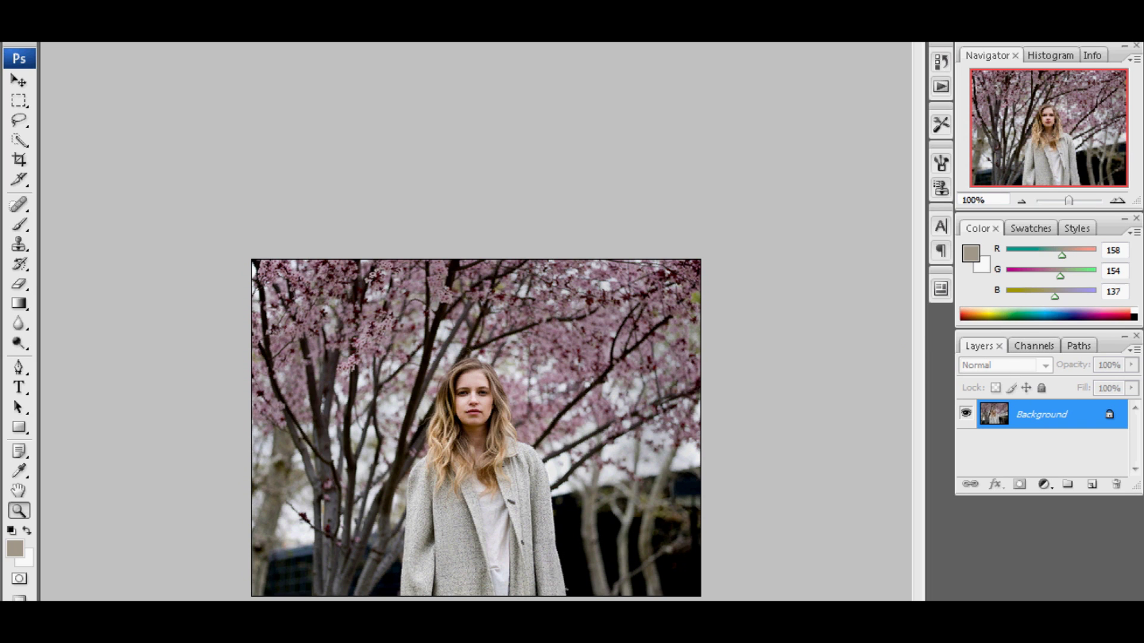
pyautogui.hotkey('alt', 'w')
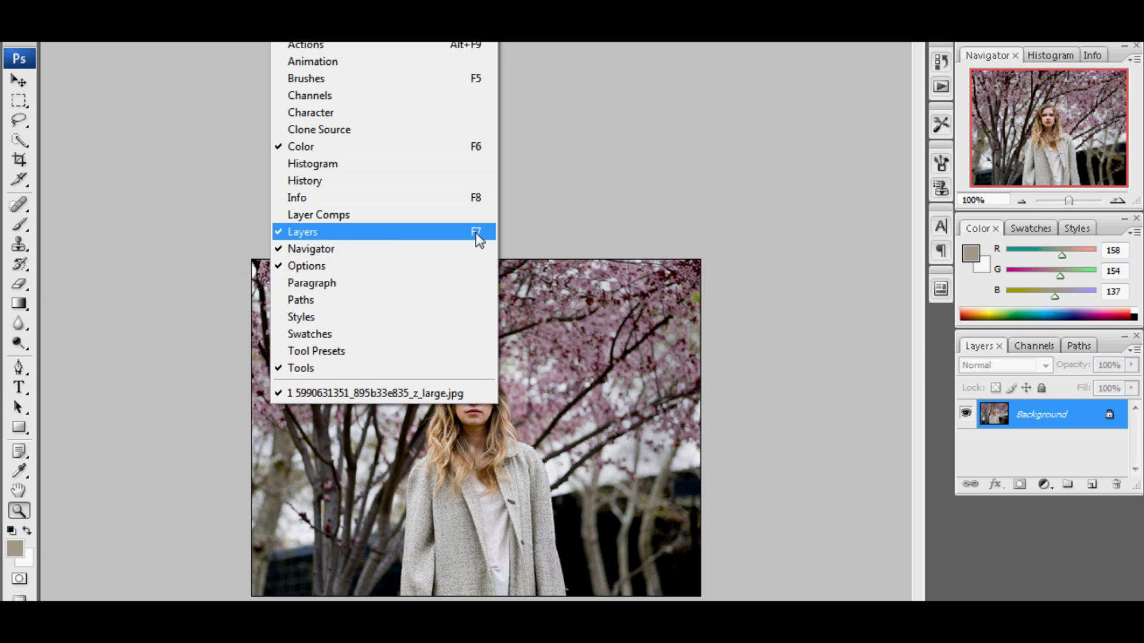
pyautogui.click(574, 199)
# Step: Zoom to 200% and convert the locked Background into an editable layer named Layer 0
pyautogui.click(574, 199)
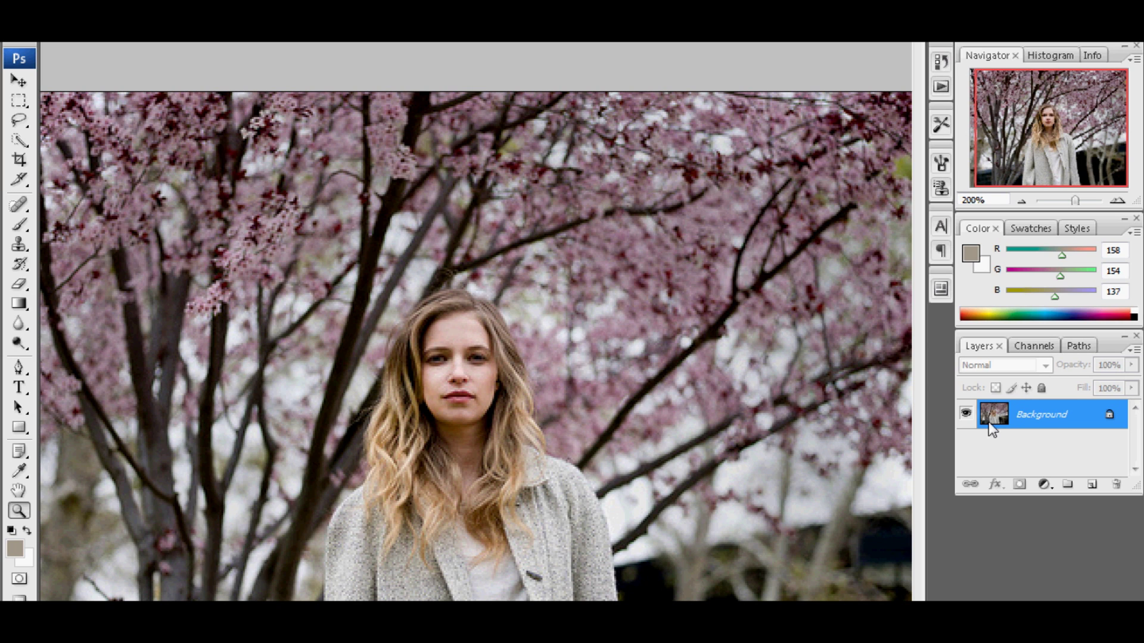
pyautogui.doubleClick(1035, 411)
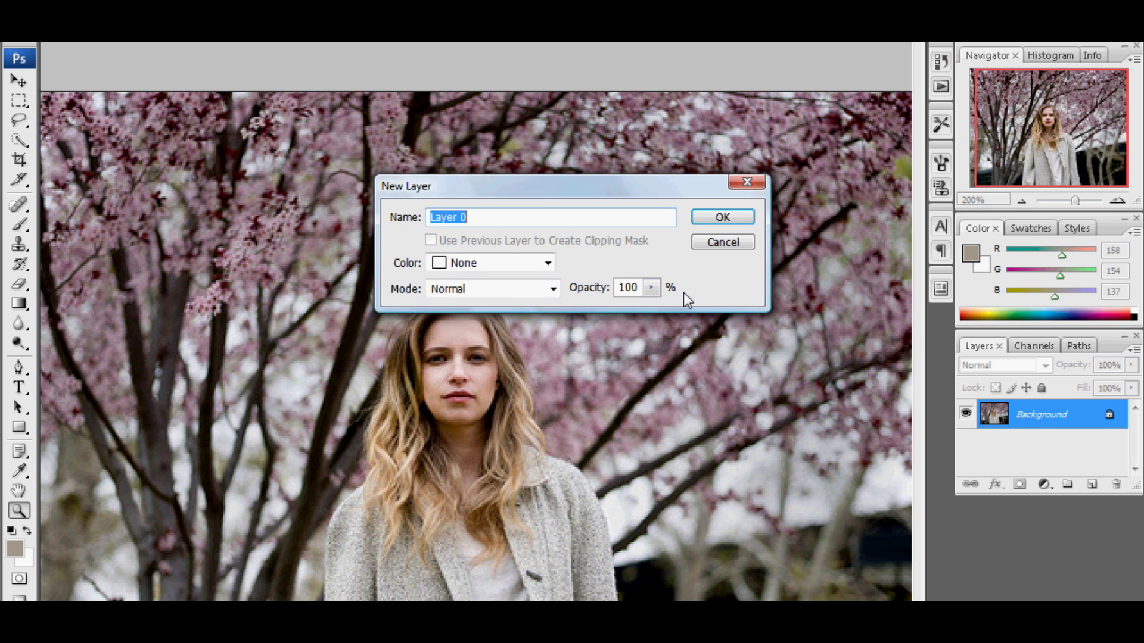
pyautogui.click(713, 223)
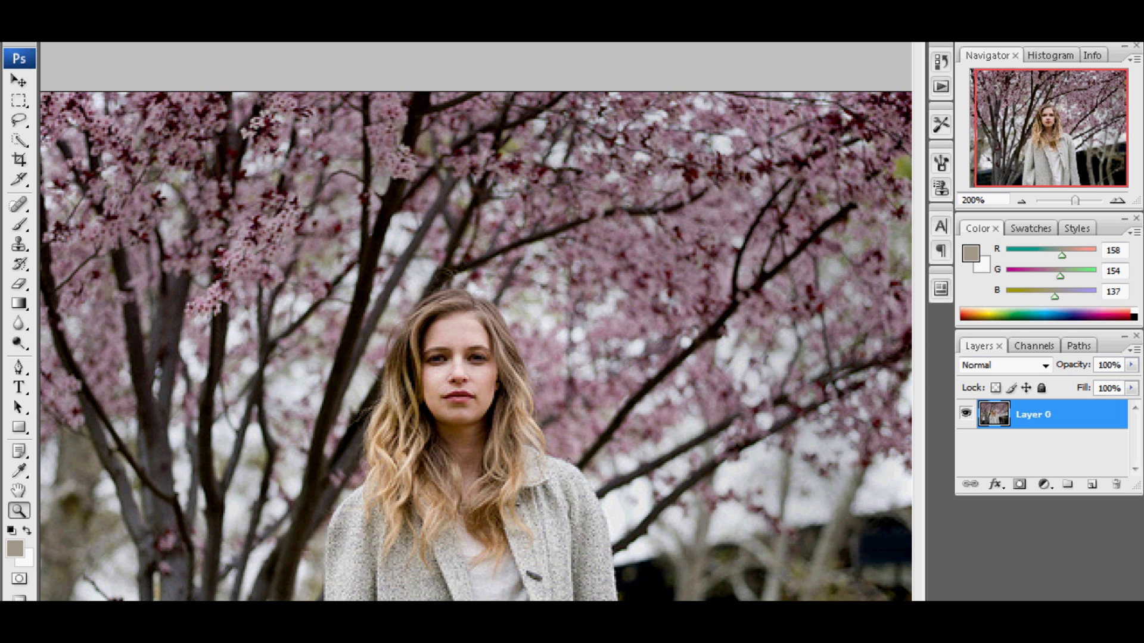
# Step: Apply Color Balance to Layer 0's highlights with levels -48, -33, -54
pyautogui.hotkey('alt', 'i')
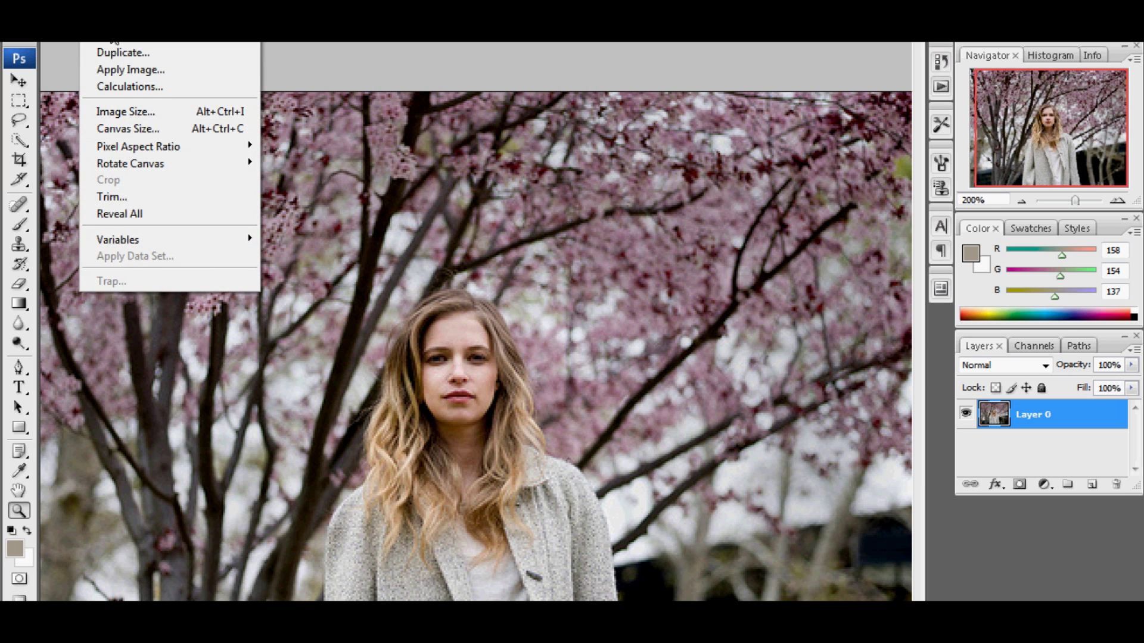
pyautogui.press('a')
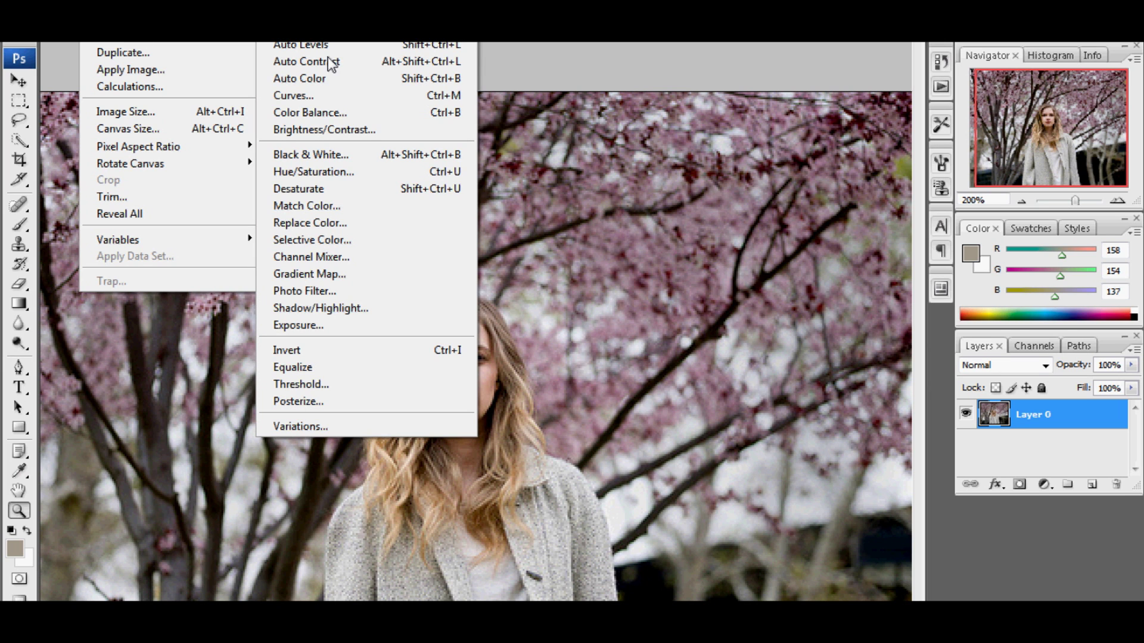
pyautogui.click(331, 112)
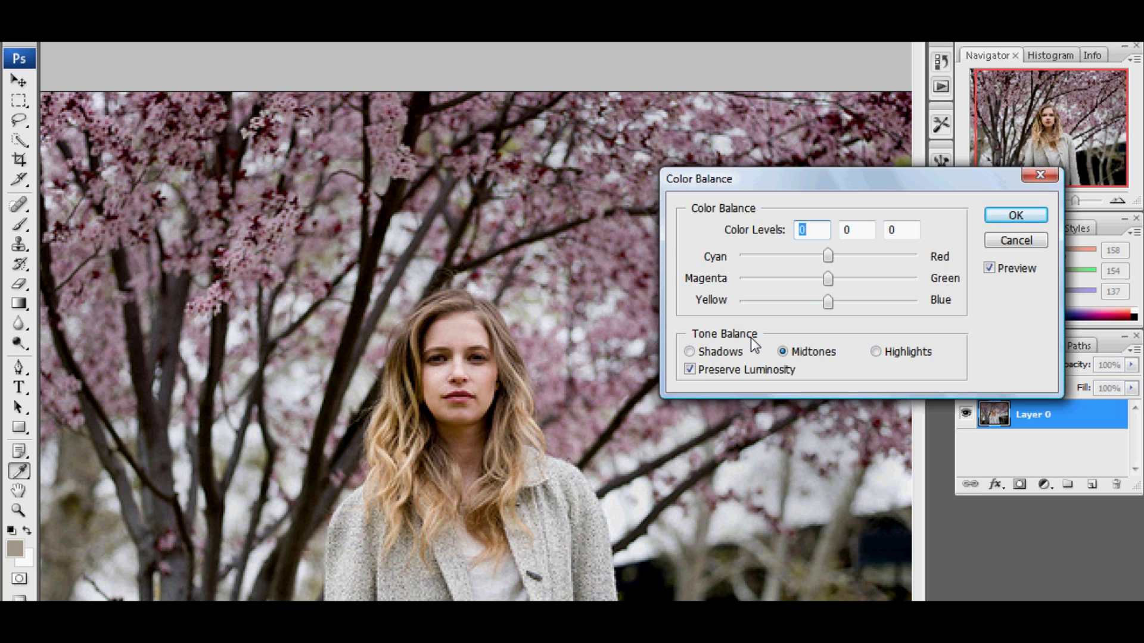
pyautogui.click(885, 353)
pyautogui.click(770, 233)
pyautogui.write('-48')
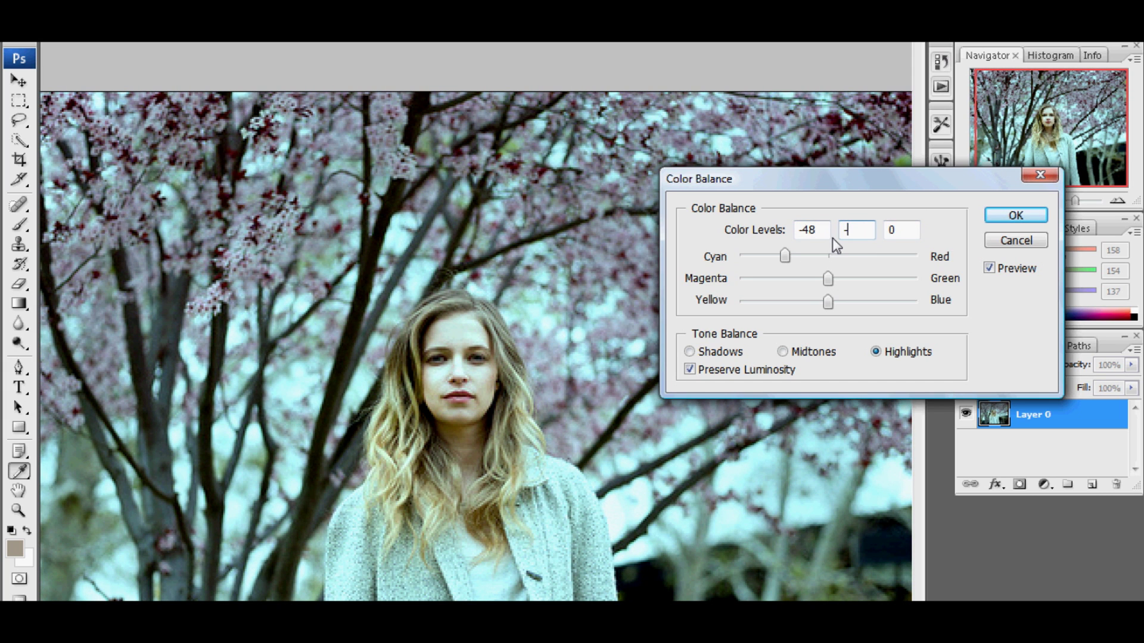
pyautogui.write('-33')
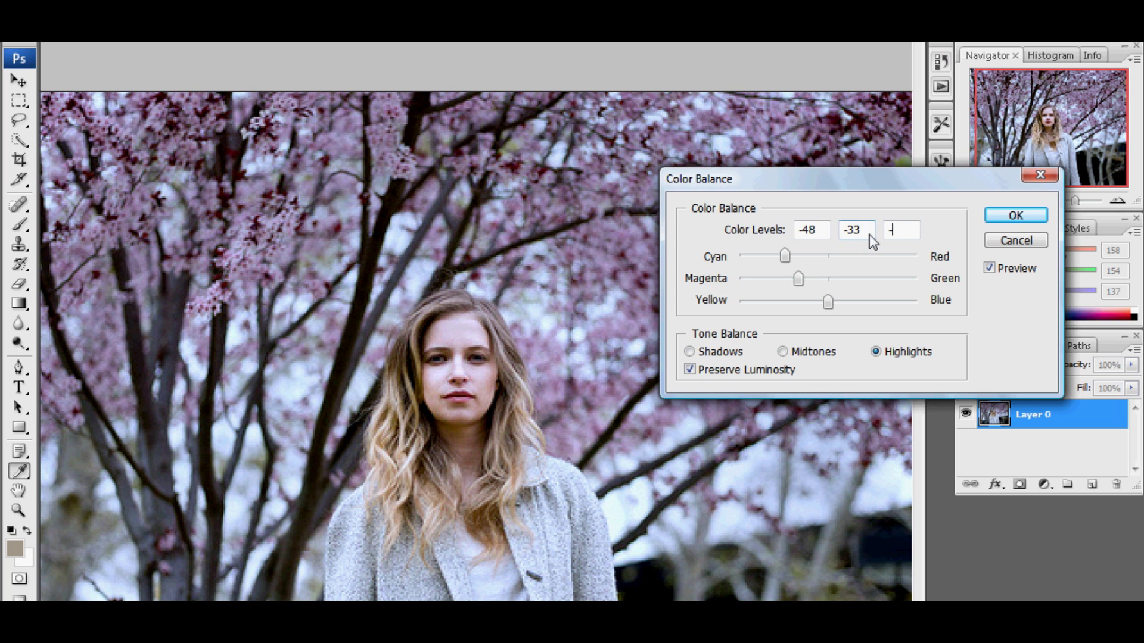
pyautogui.write('-54')
pyautogui.click(991, 218)
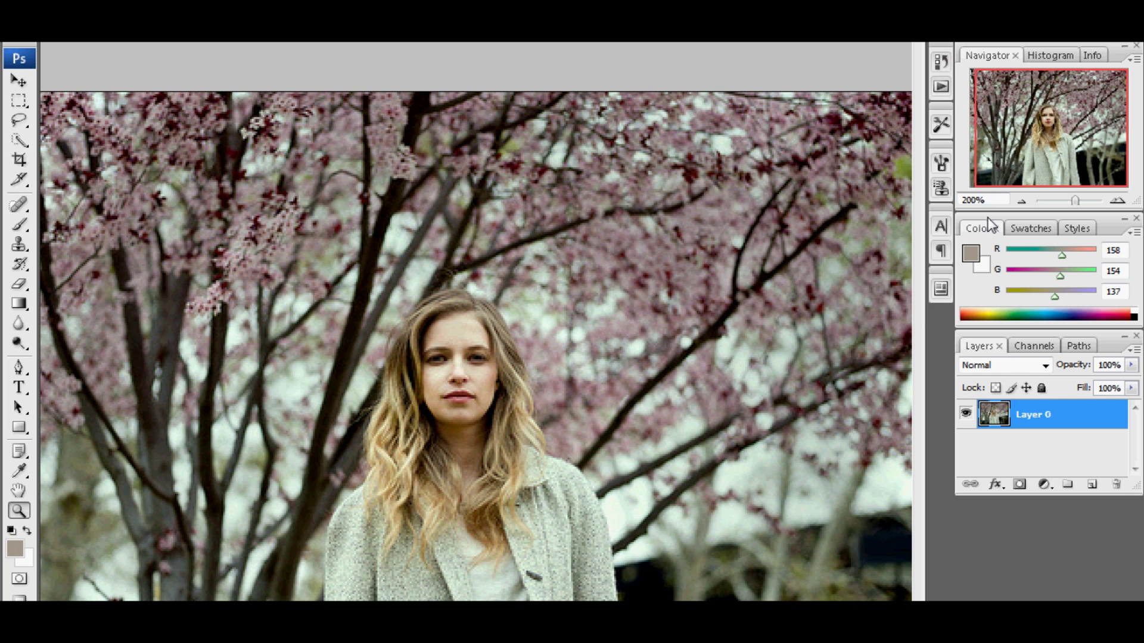
# Step: Duplicate Layer 0 from its right-click menu, keeping the default name Layer 0 copy
pyautogui.rightClick(1022, 415)
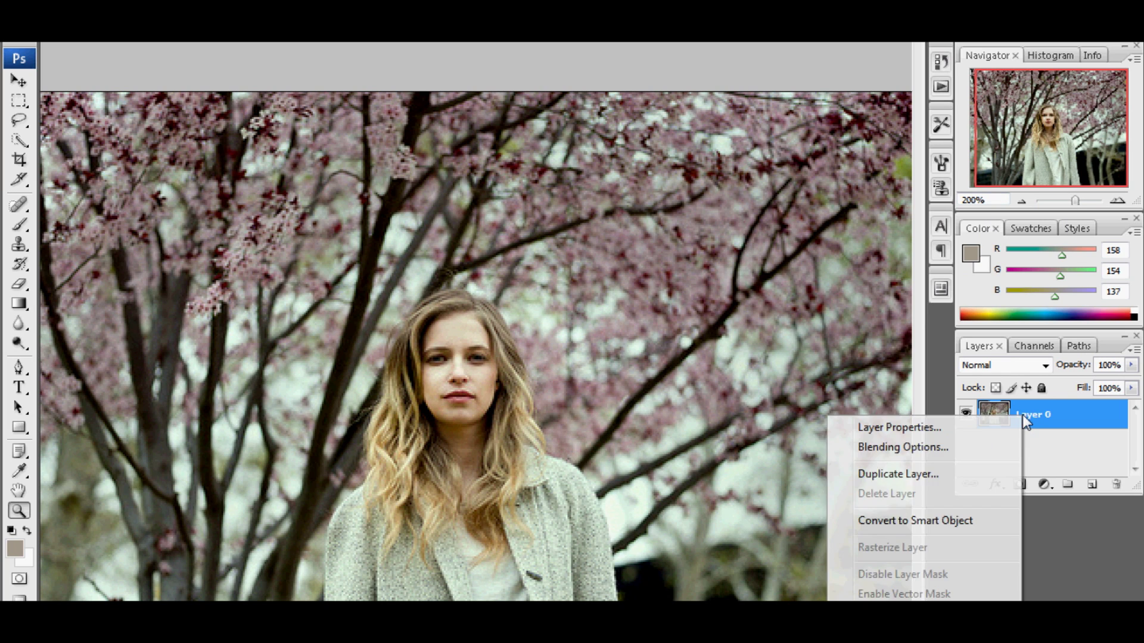
pyautogui.click(962, 473)
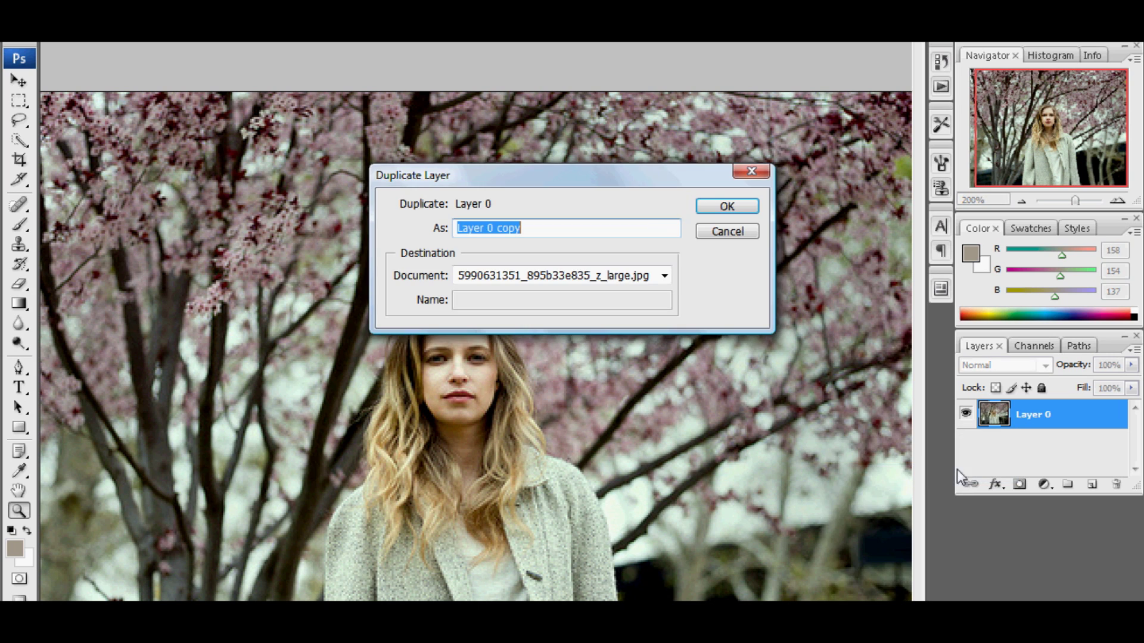
pyautogui.click(710, 206)
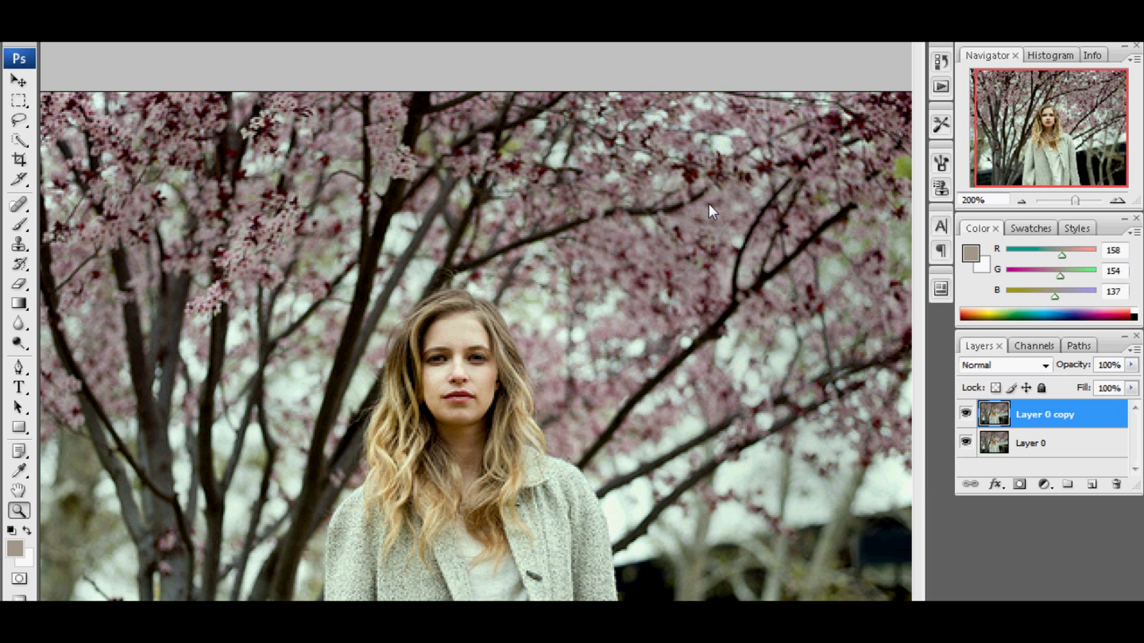
# Step: Add a Gradient Map adjustment layer and open its gradient in the Gradient Editor
pyautogui.click(1043, 484)
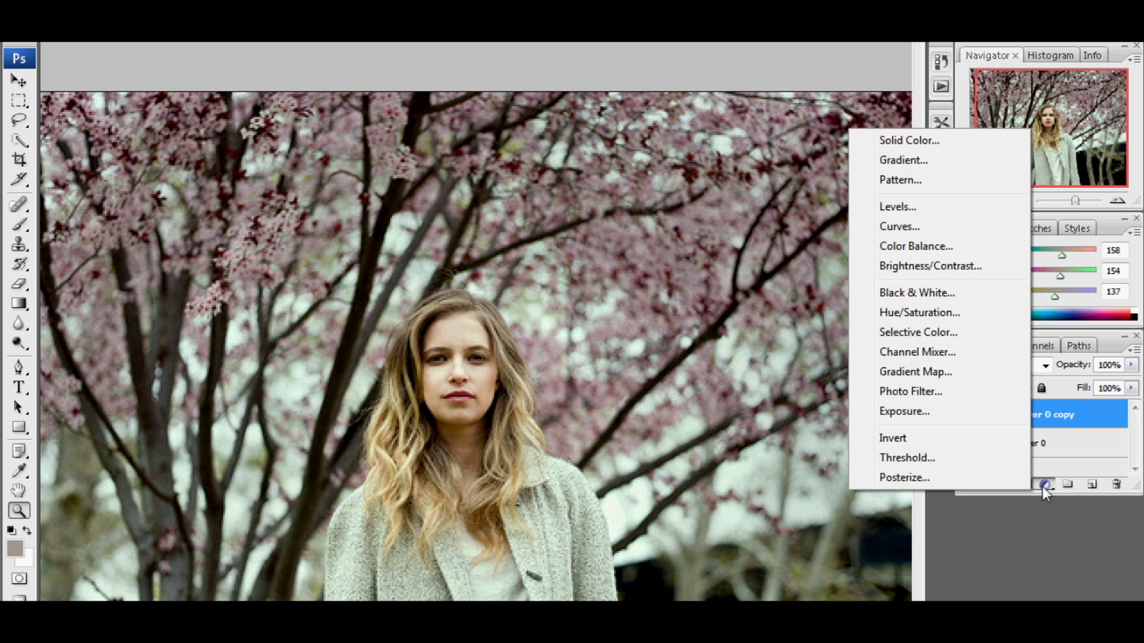
pyautogui.click(947, 375)
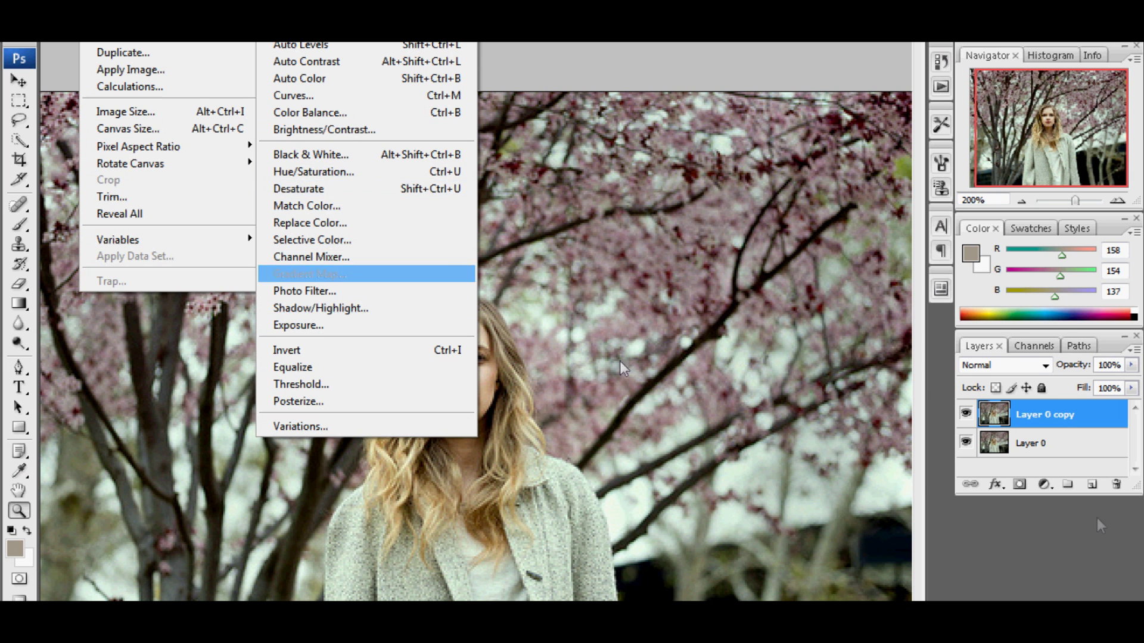
pyautogui.click(1043, 484)
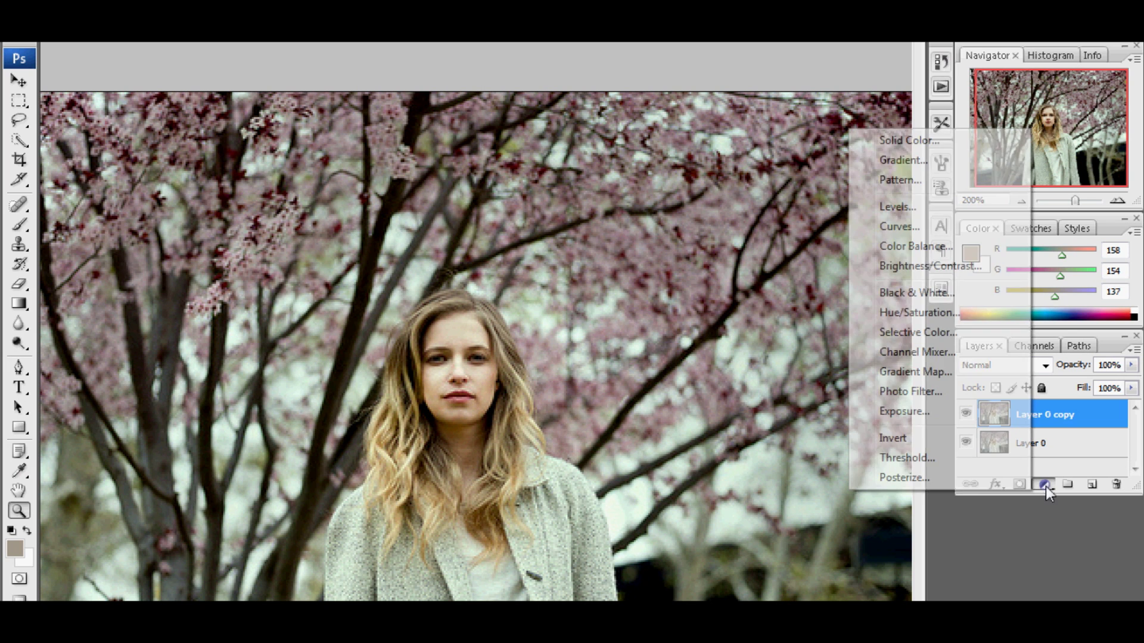
pyautogui.click(941, 371)
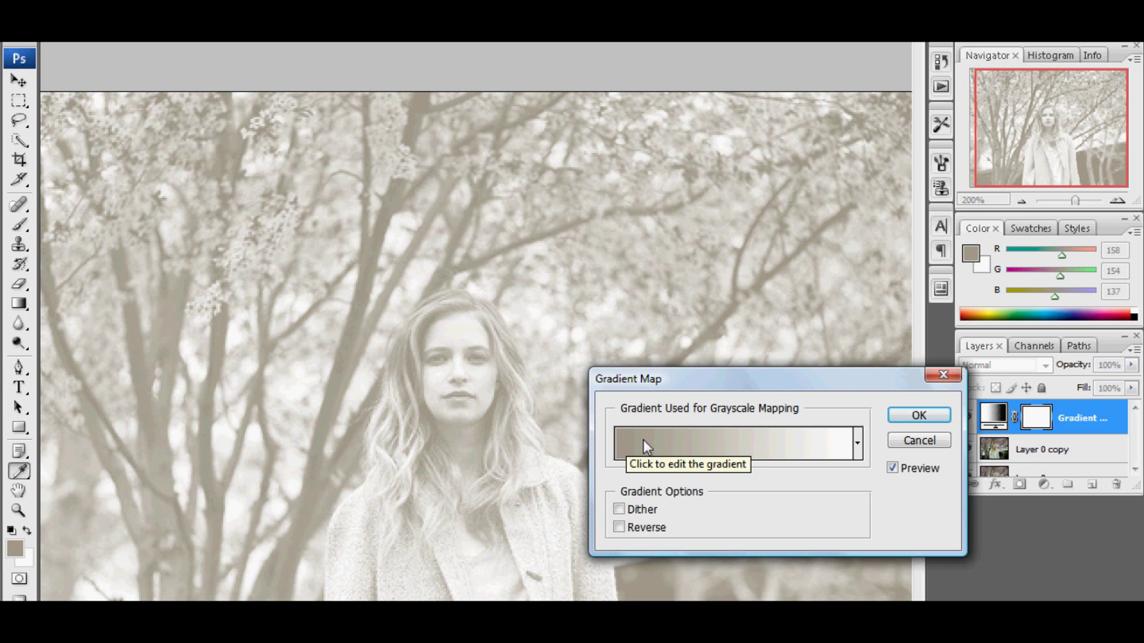
pyautogui.click(647, 448)
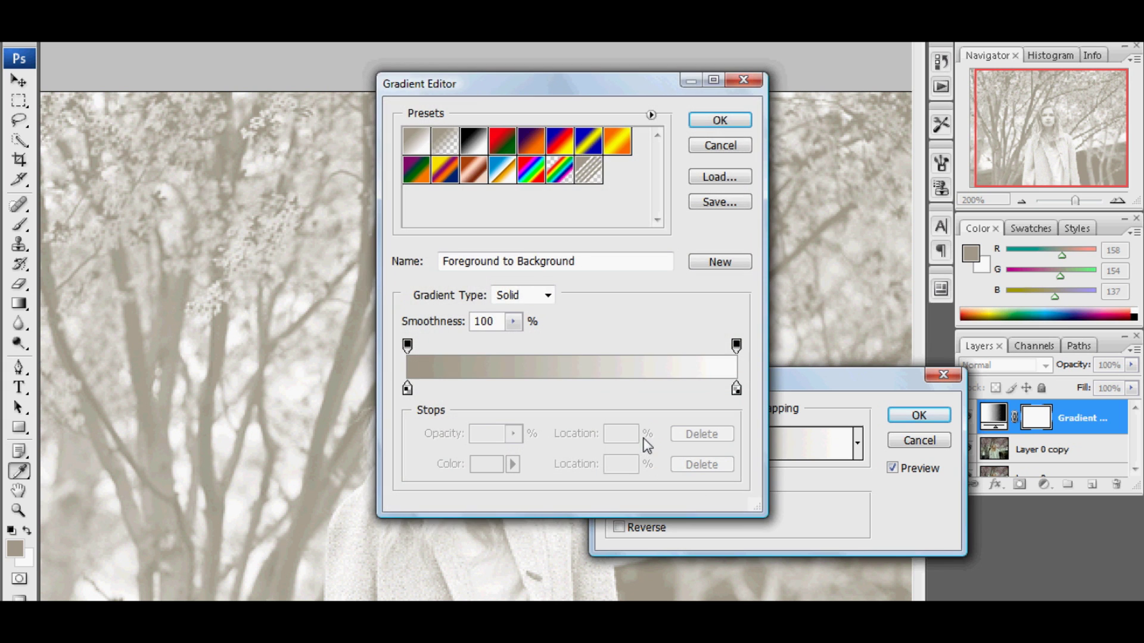
# Step: Set the gradient's dark stop to saturated blue and move the white stop to 19%
pyautogui.doubleClick(407, 391)
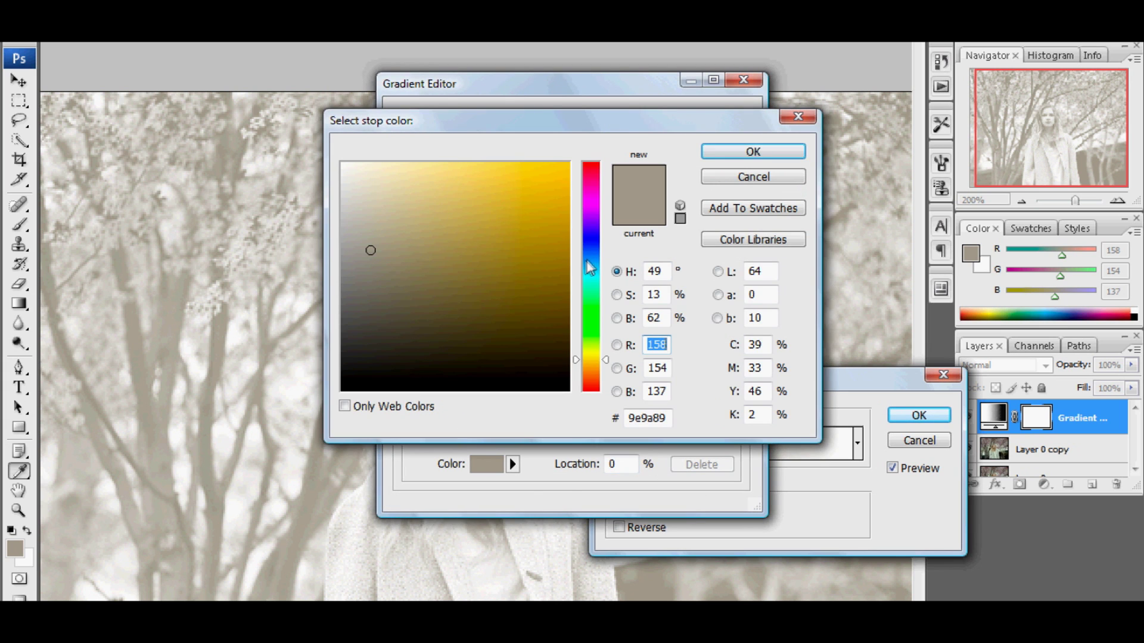
pyautogui.moveTo(592, 239); pyautogui.dragTo(588, 236)
pyautogui.click(553, 216)
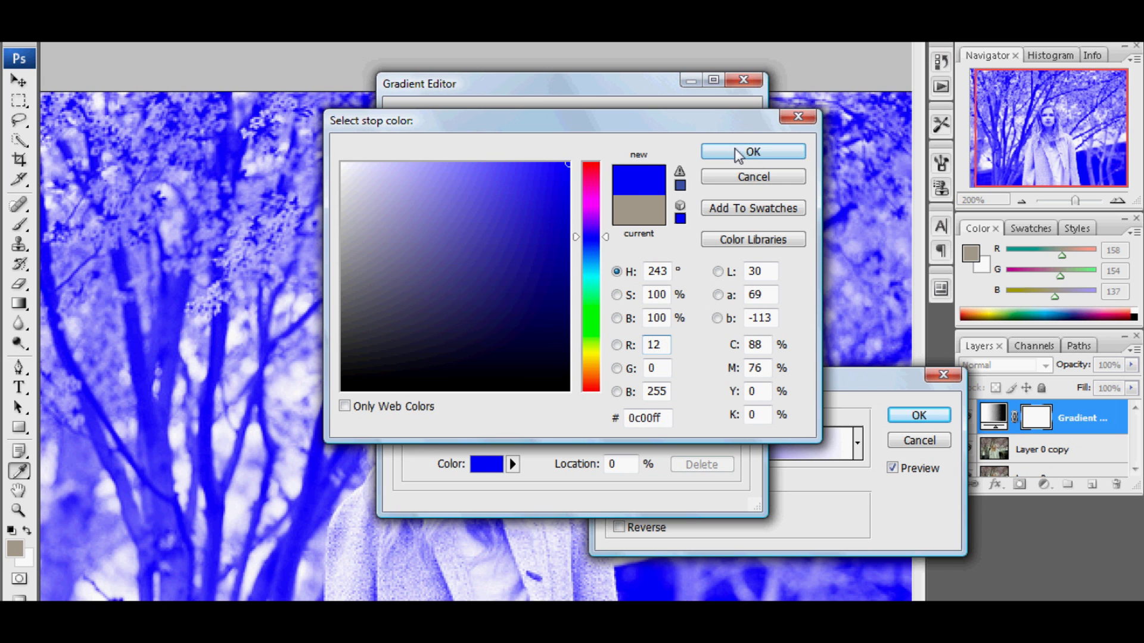
pyautogui.click(739, 153)
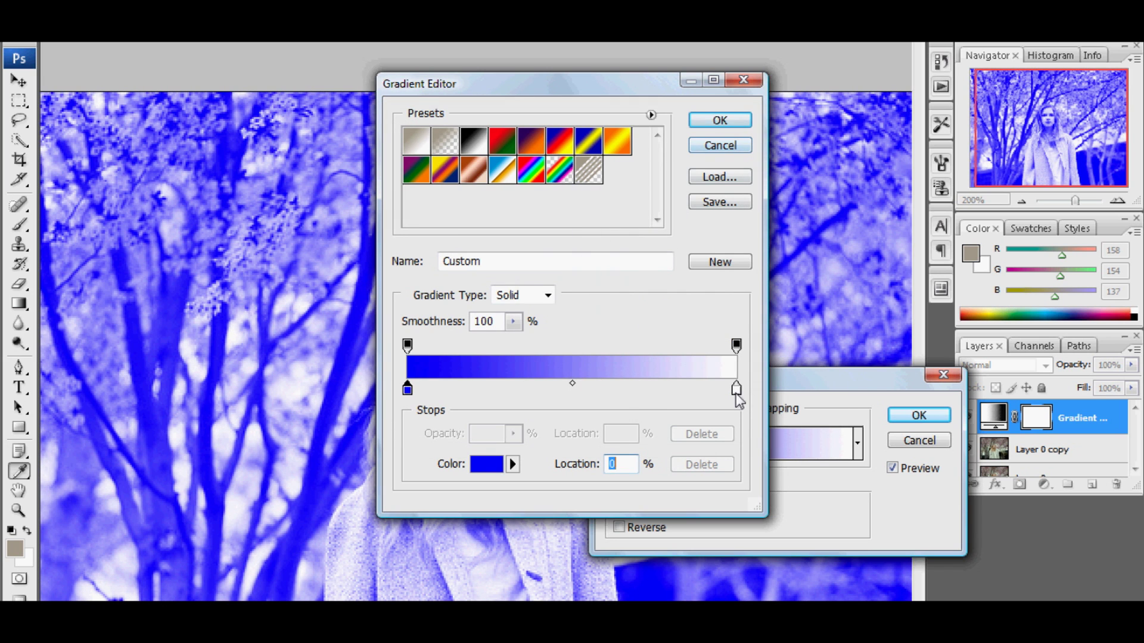
pyautogui.moveTo(736, 390); pyautogui.dragTo(615, 390)
pyautogui.write('19')
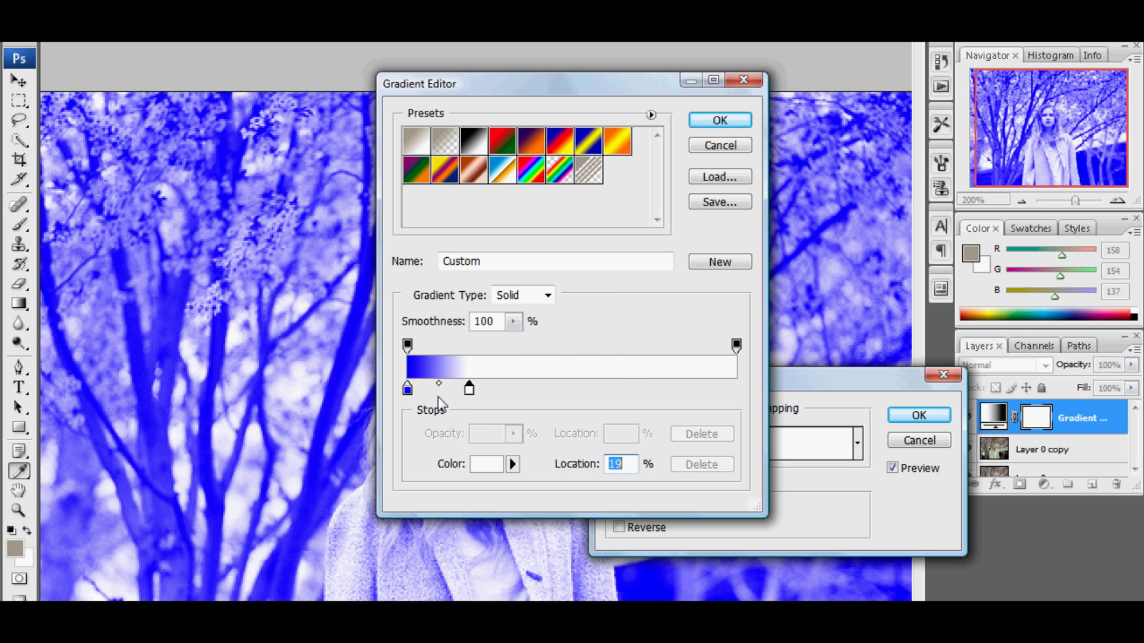
# Step: Rearrange the white and blue stops, confirm the gradient, and apply the Gradient Map reversed
pyautogui.click(483, 388)
pyautogui.moveTo(482, 388); pyautogui.dragTo(564, 388)
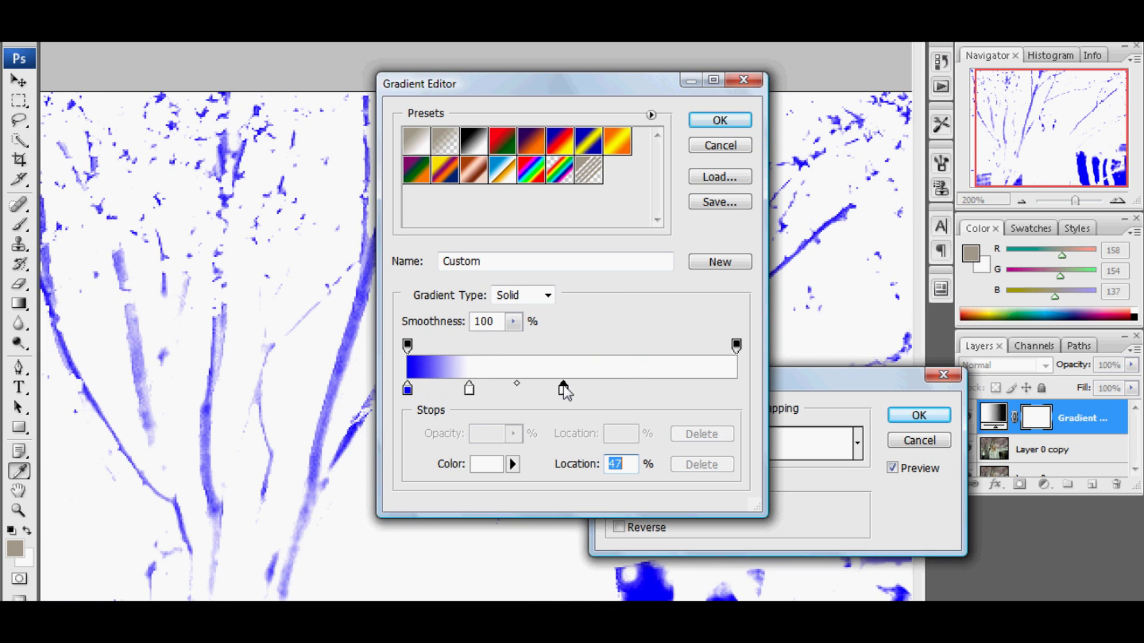
pyautogui.press('BackSpace')
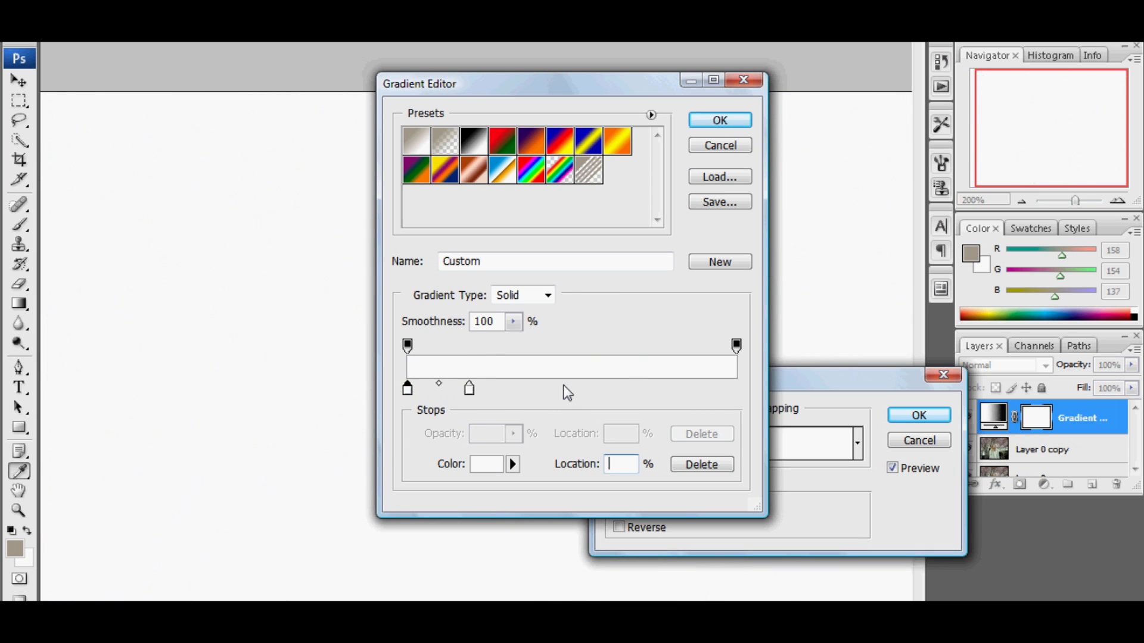
pyautogui.click(407, 388)
pyautogui.doubleClick(407, 388)
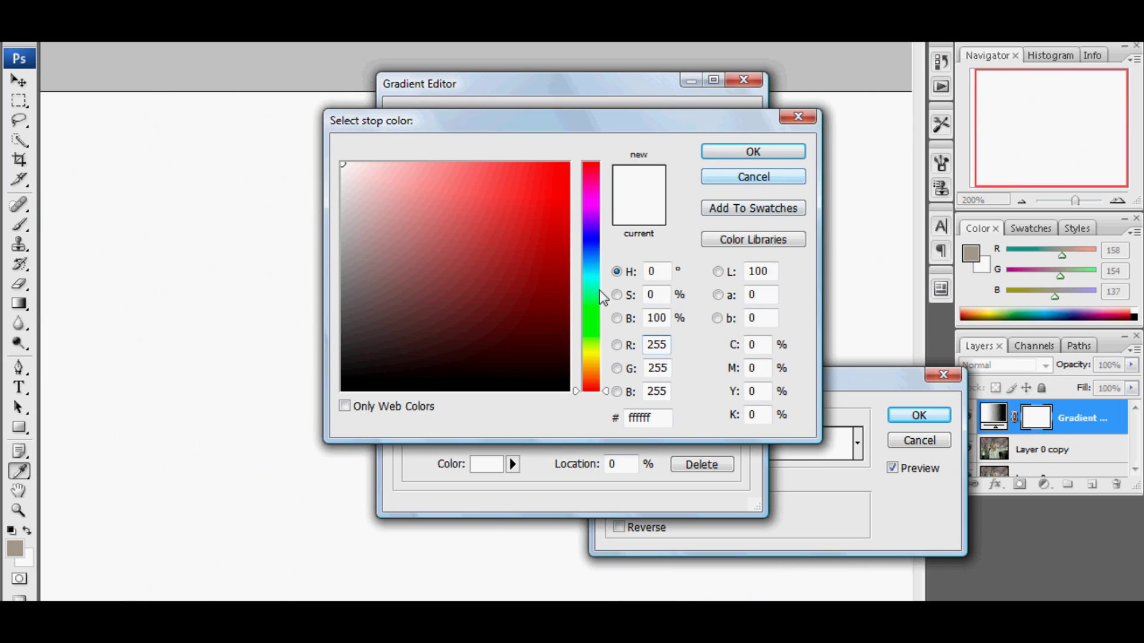
pyautogui.press('Return')
pyautogui.moveTo(468, 390); pyautogui.dragTo(744, 390)
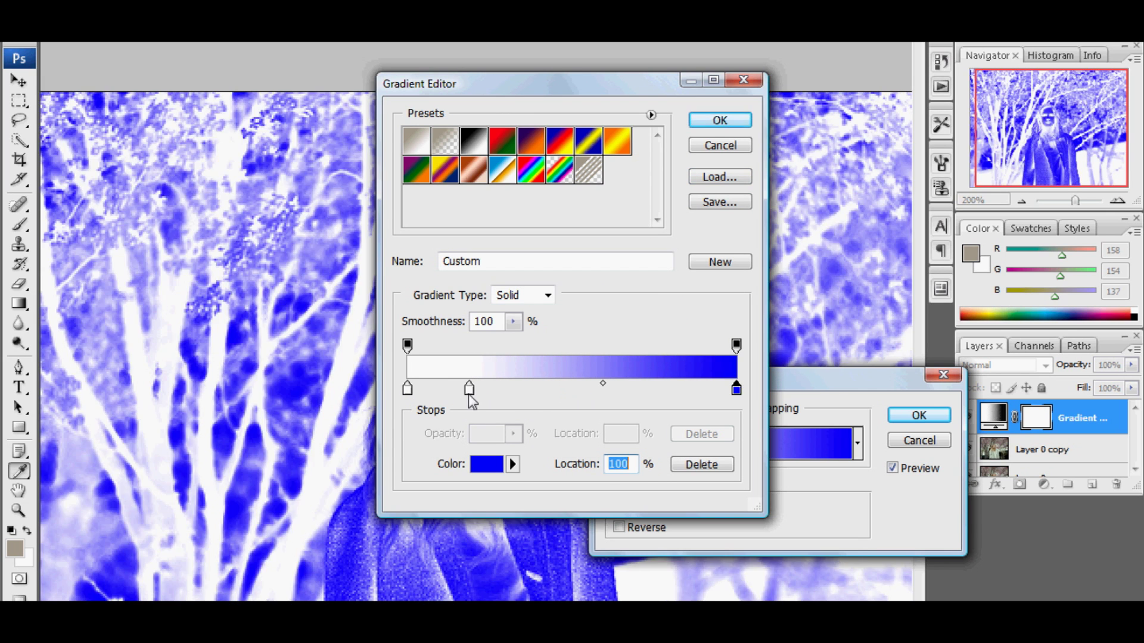
pyautogui.click(469, 390)
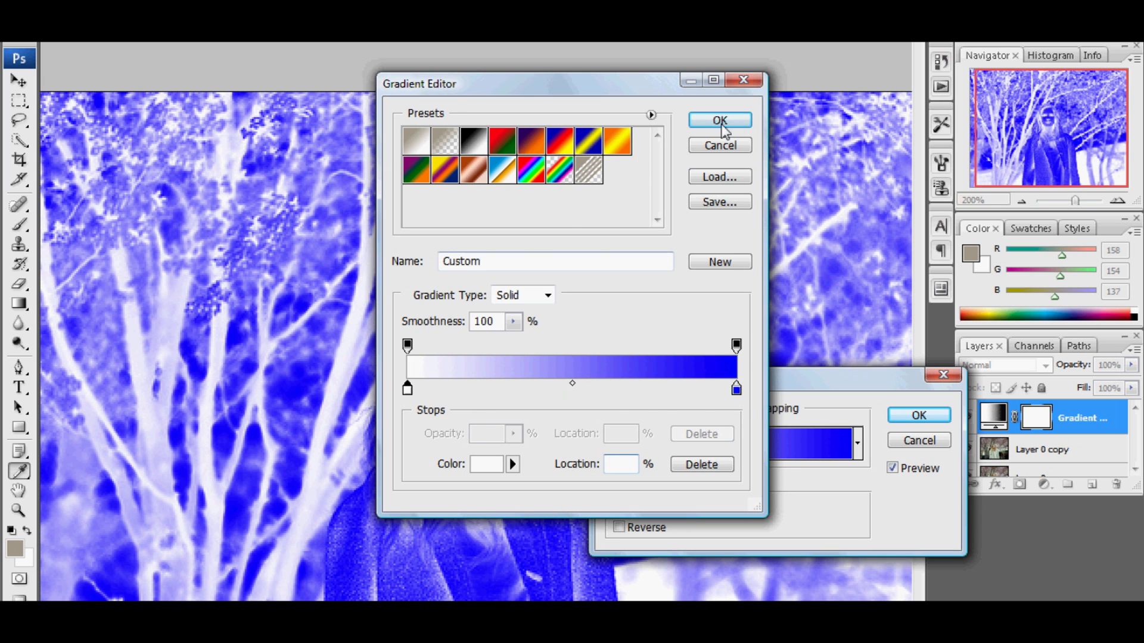
pyautogui.click(720, 119)
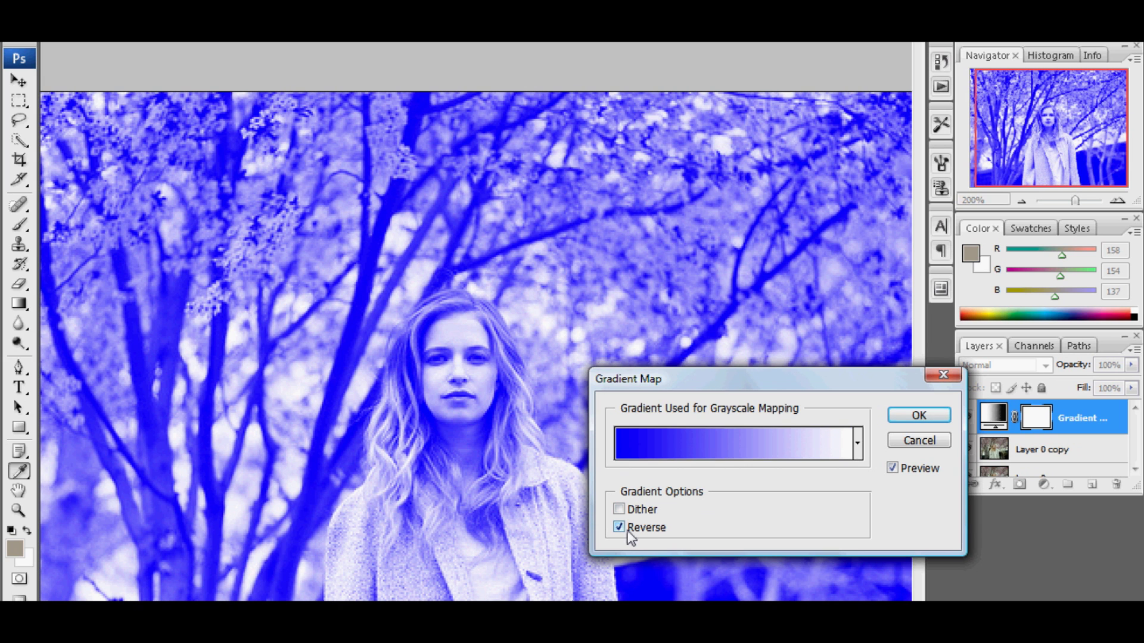
pyautogui.click(914, 415)
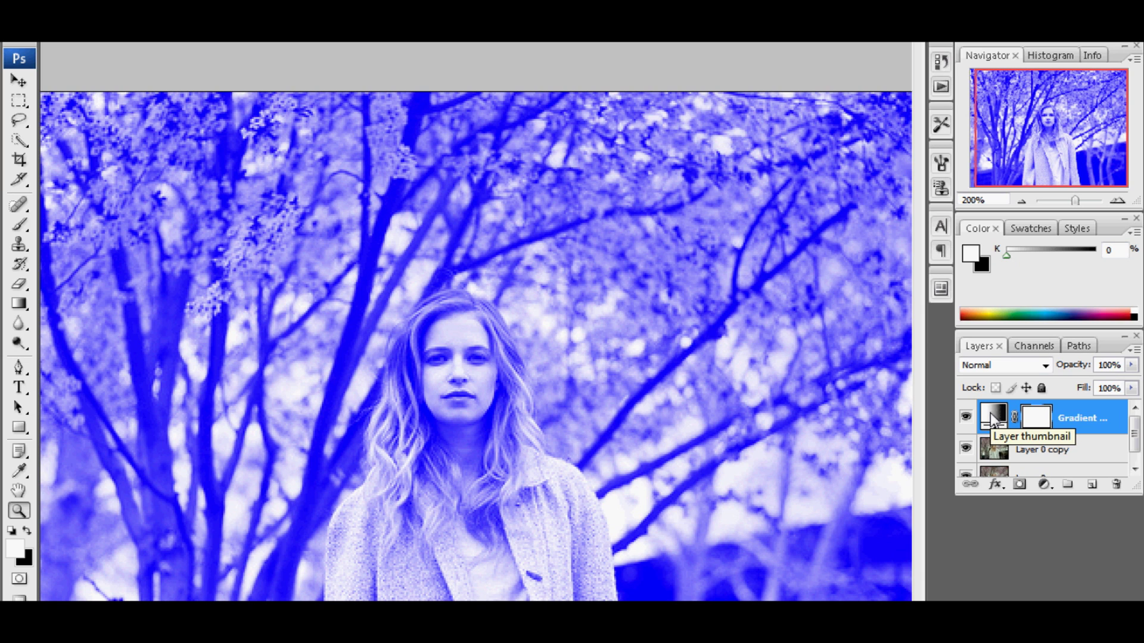
# Step: Fade the Gradient Map layer to 6% opacity and add an empty Layer 1 above it
pyautogui.click(1131, 365)
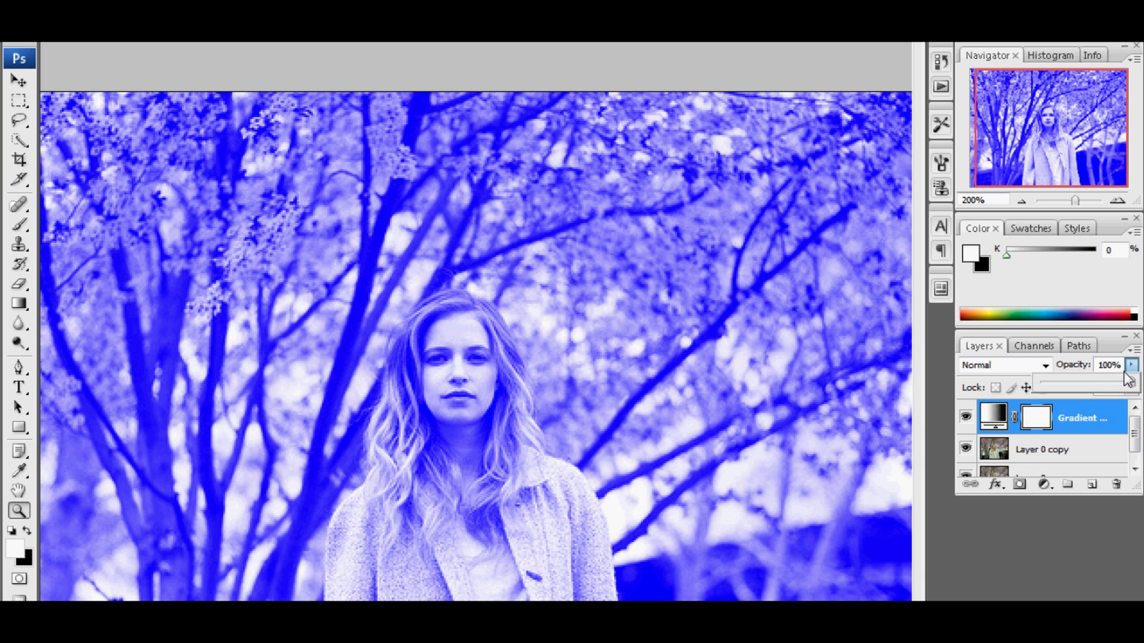
pyautogui.moveTo(1130, 383); pyautogui.dragTo(1048, 389)
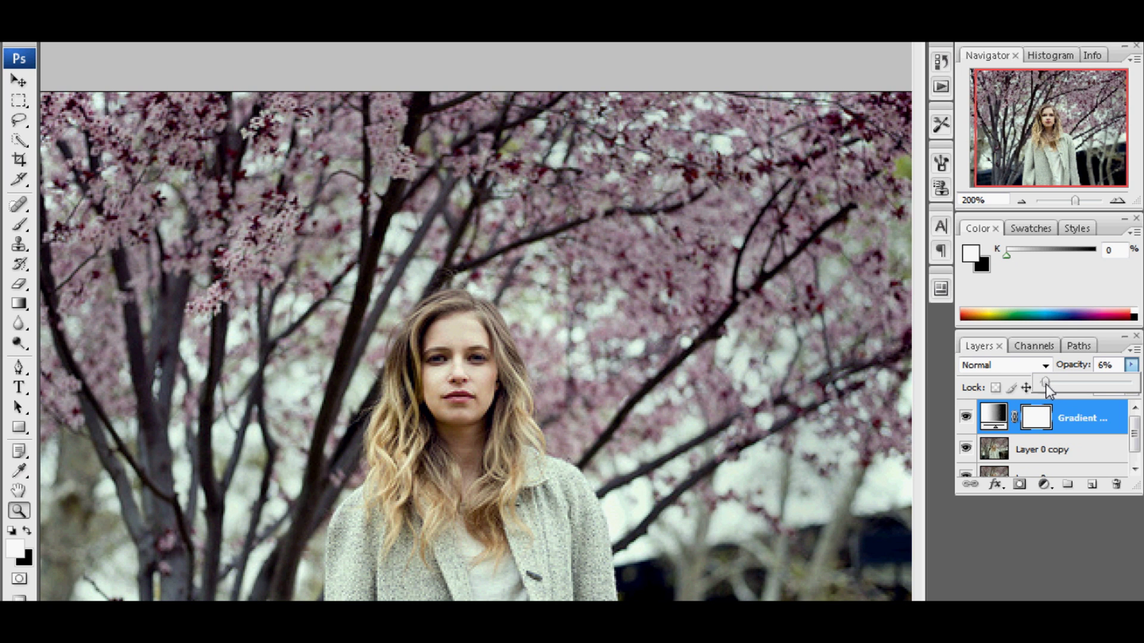
pyautogui.click(1091, 485)
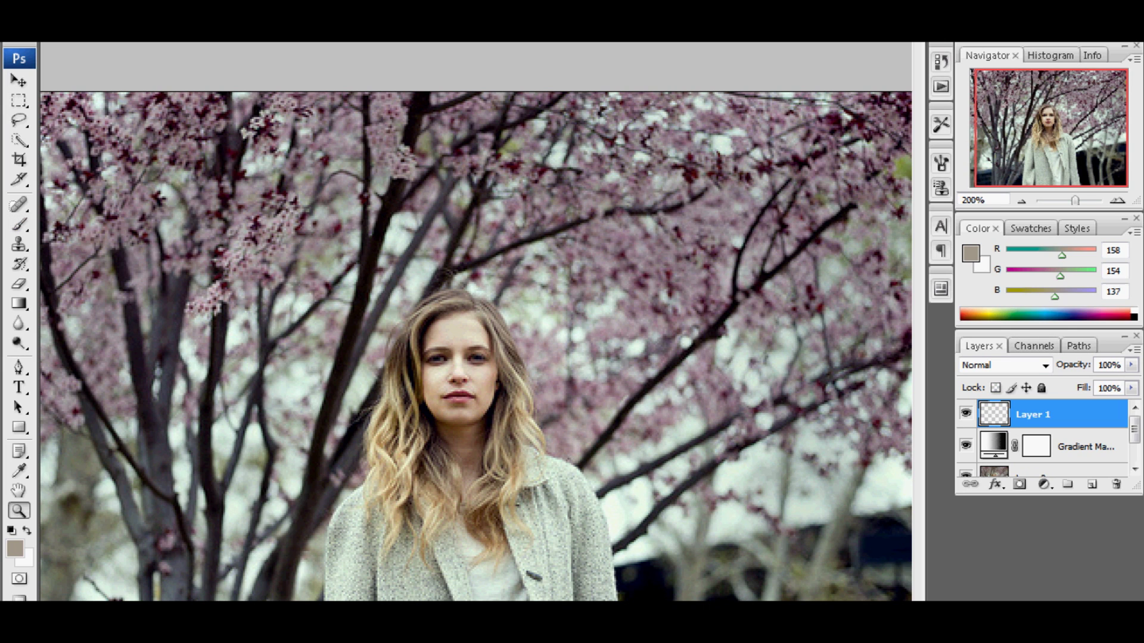
# Step: Open the Edit menu with the new Layer 1 selected
pyautogui.click(63, 36)
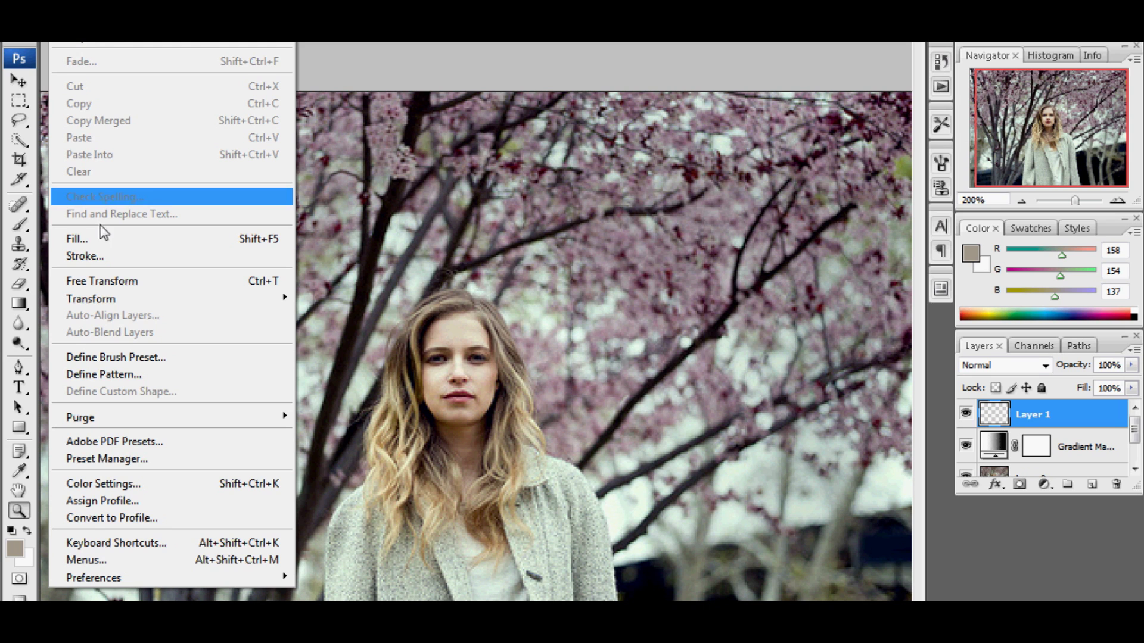
# Step: Fill Layer 1 with the custom colour 0012ff using Edit > Fill
pyautogui.click(95, 238)
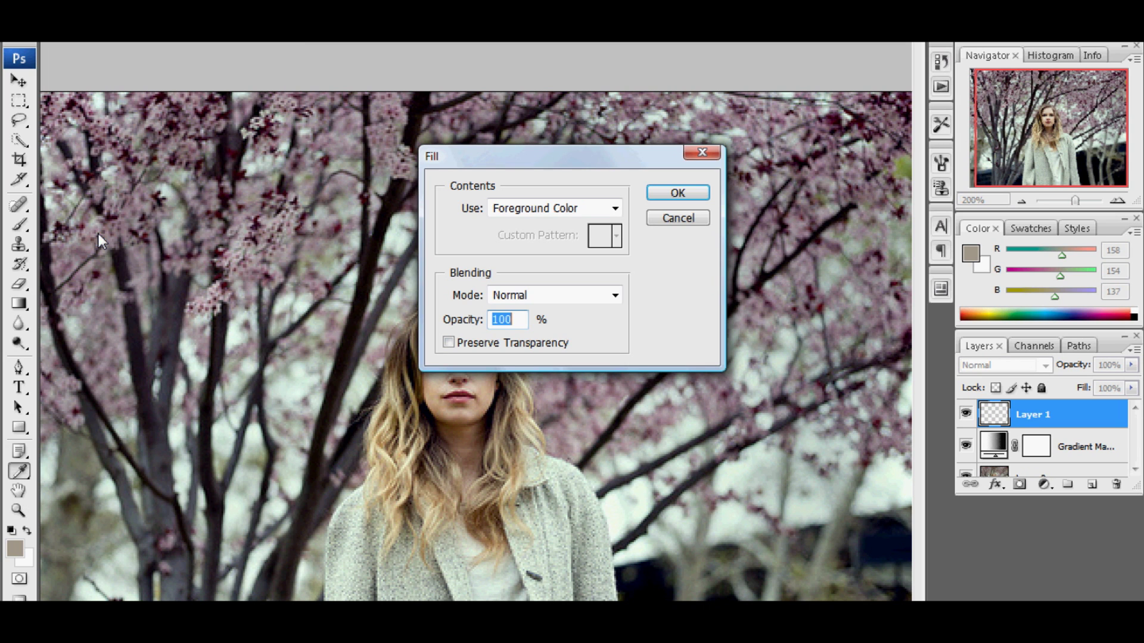
pyautogui.click(540, 207)
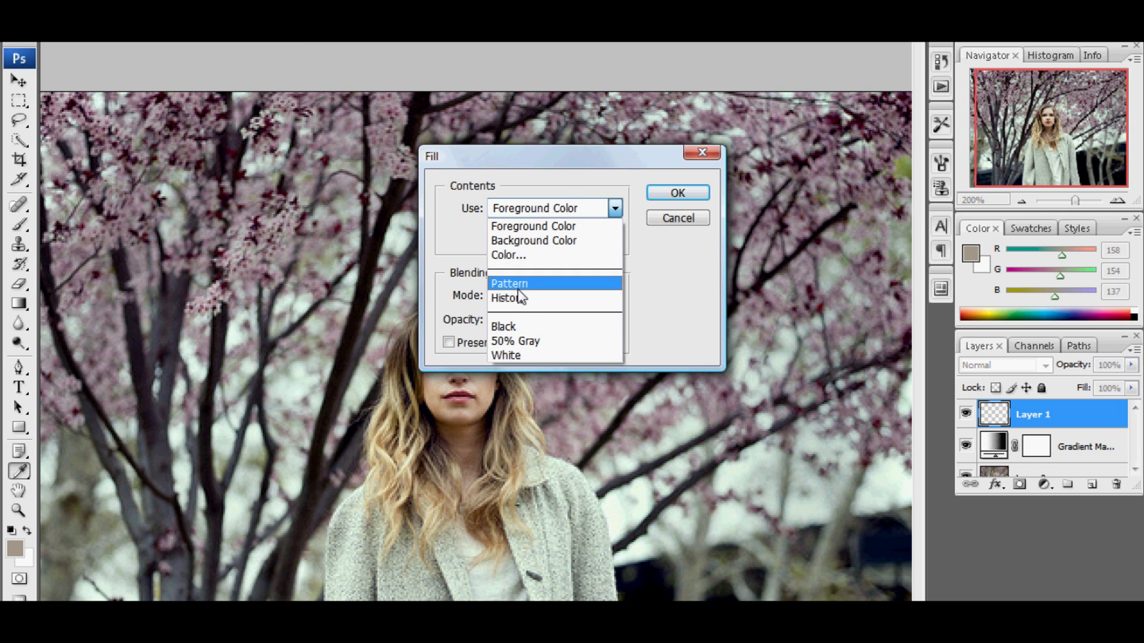
pyautogui.click(523, 254)
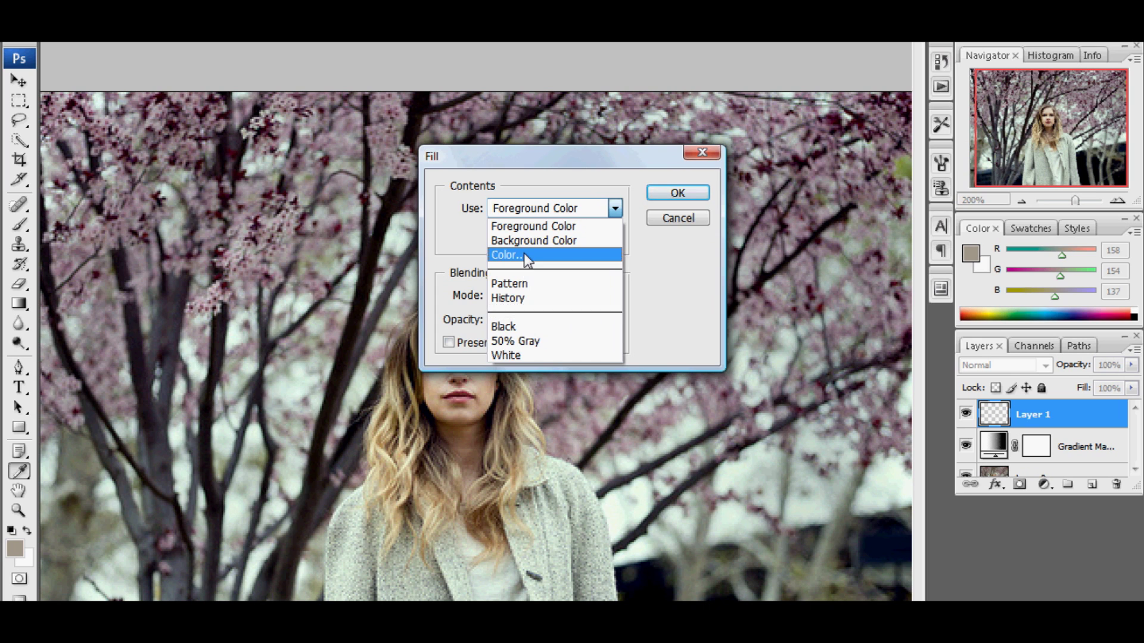
pyautogui.moveTo(588, 273); pyautogui.dragTo(578, 135)
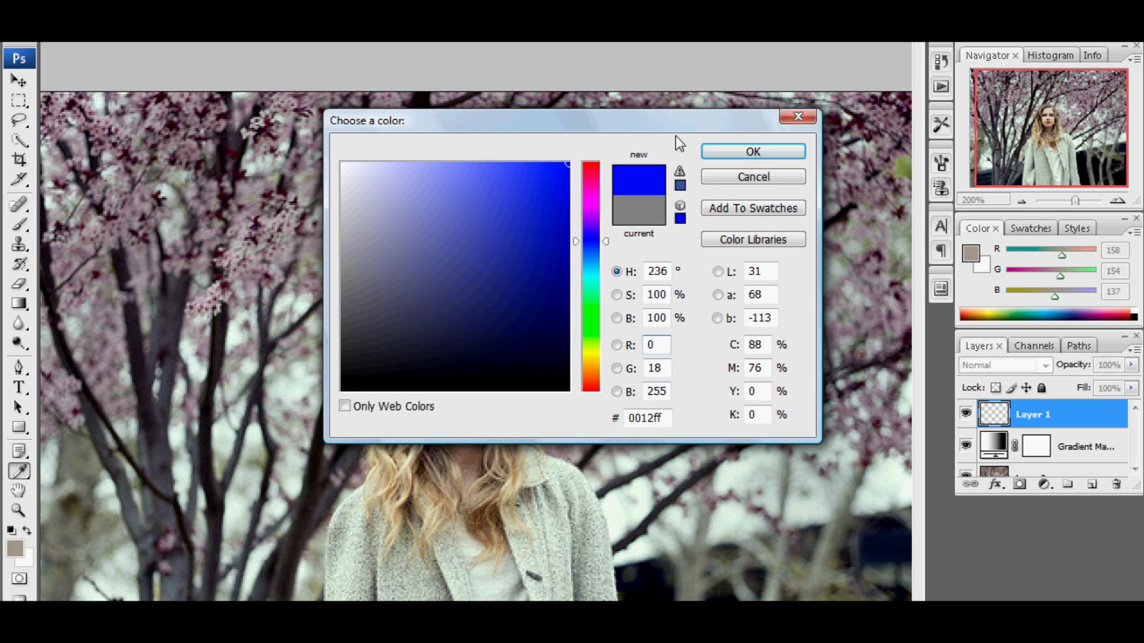
pyautogui.click(740, 152)
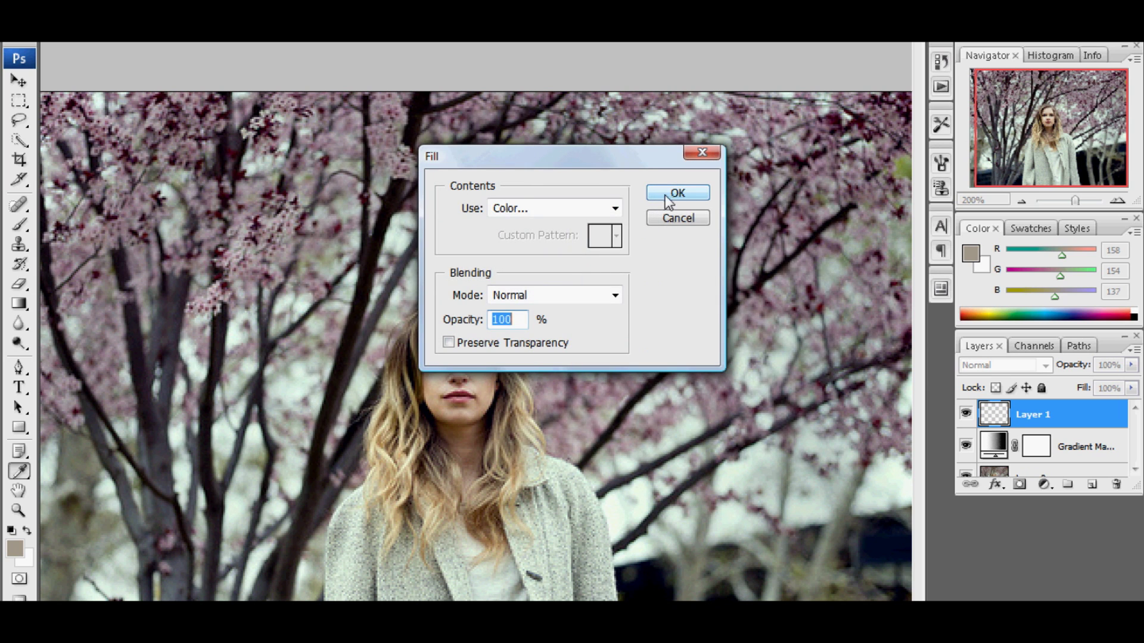
pyautogui.click(666, 195)
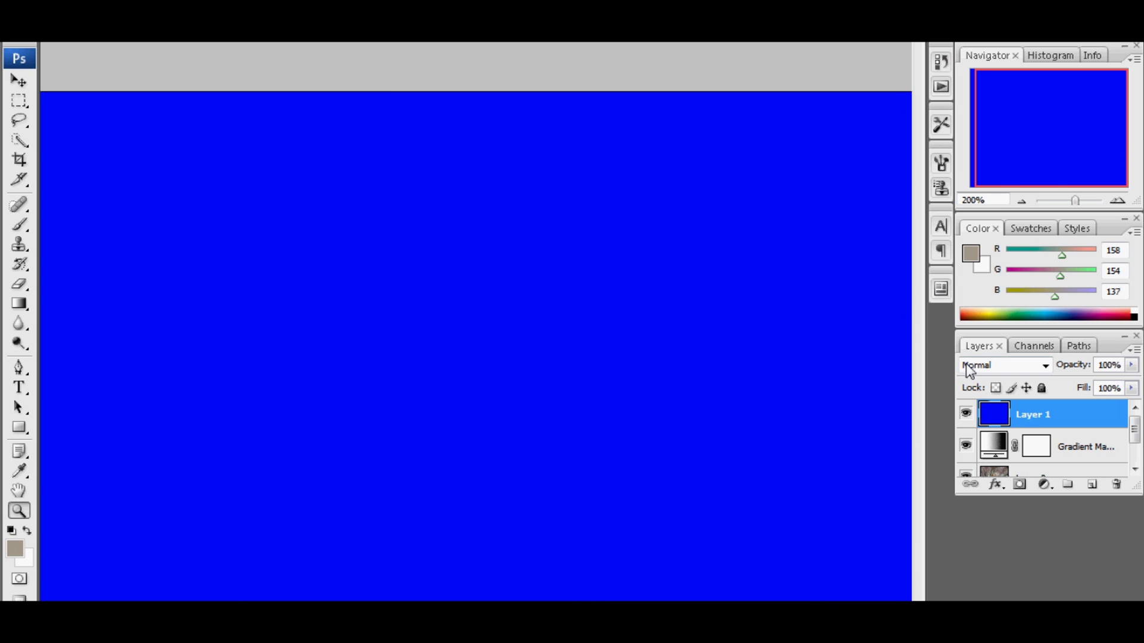
# Step: Set Layer 1 to Exclusion blend mode at 21% opacity
pyautogui.click(1016, 366)
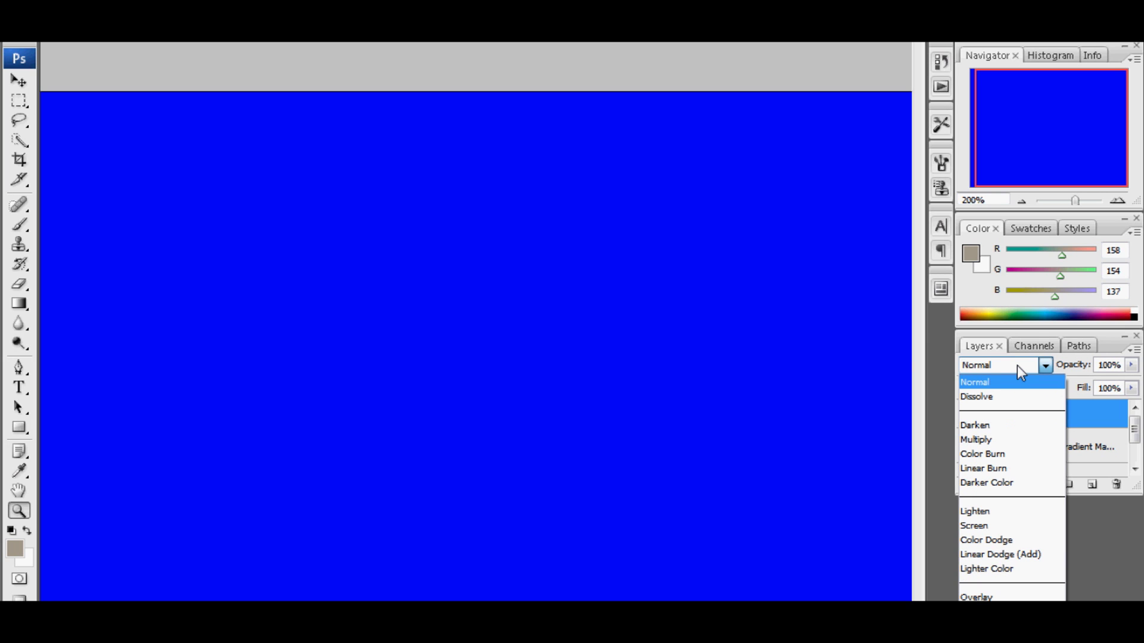
pyautogui.click(1017, 366)
pyautogui.click(1017, 365)
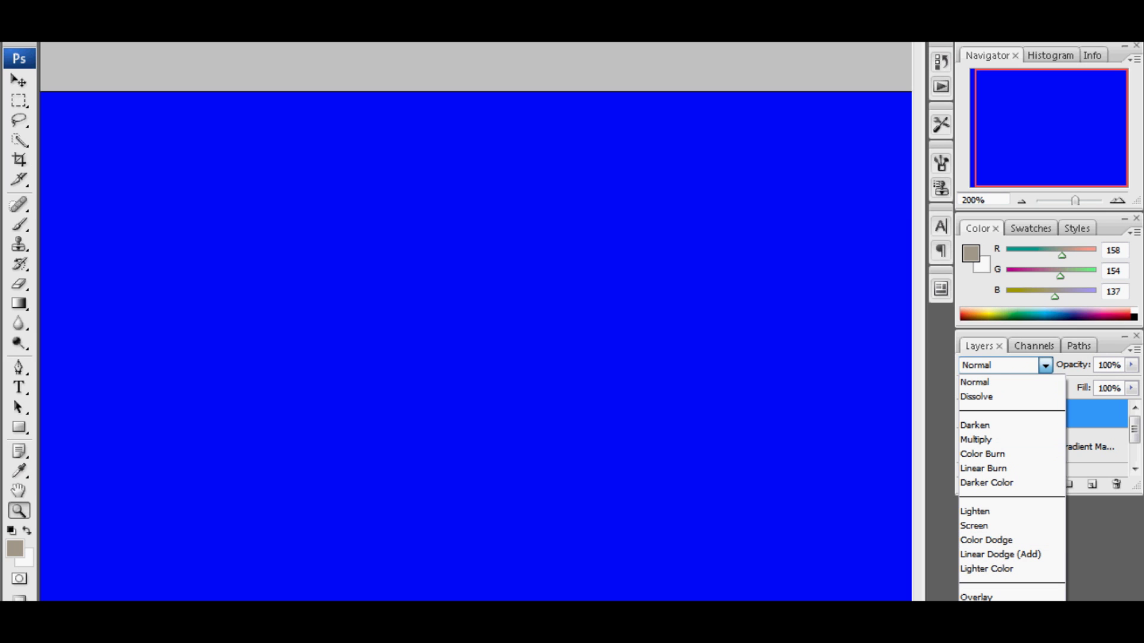
pyautogui.click(998, 365)
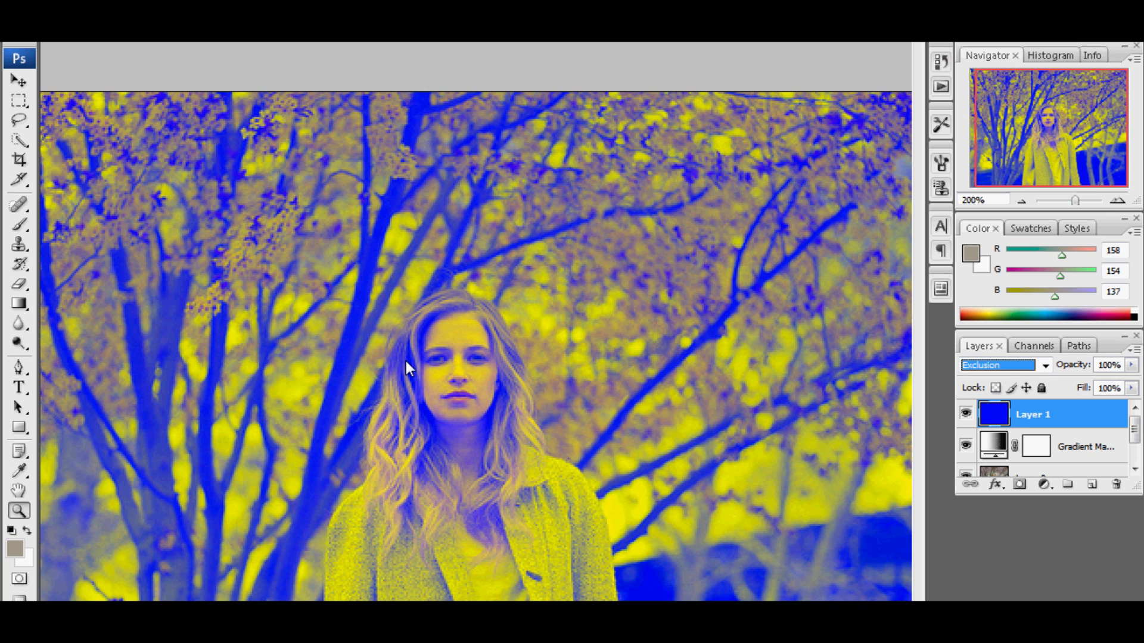
pyautogui.click(1130, 364)
pyautogui.moveTo(1128, 384); pyautogui.dragTo(1064, 384)
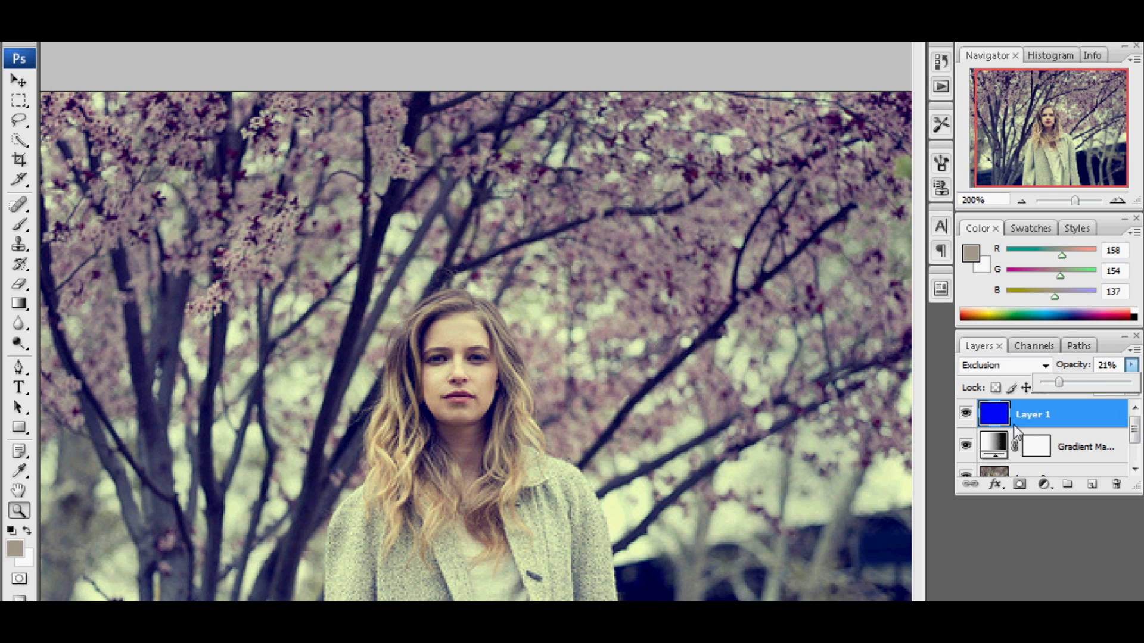
# Step: Toggle Layer 1's visibility to compare the tint, then add an empty Layer 2
pyautogui.click(965, 415)
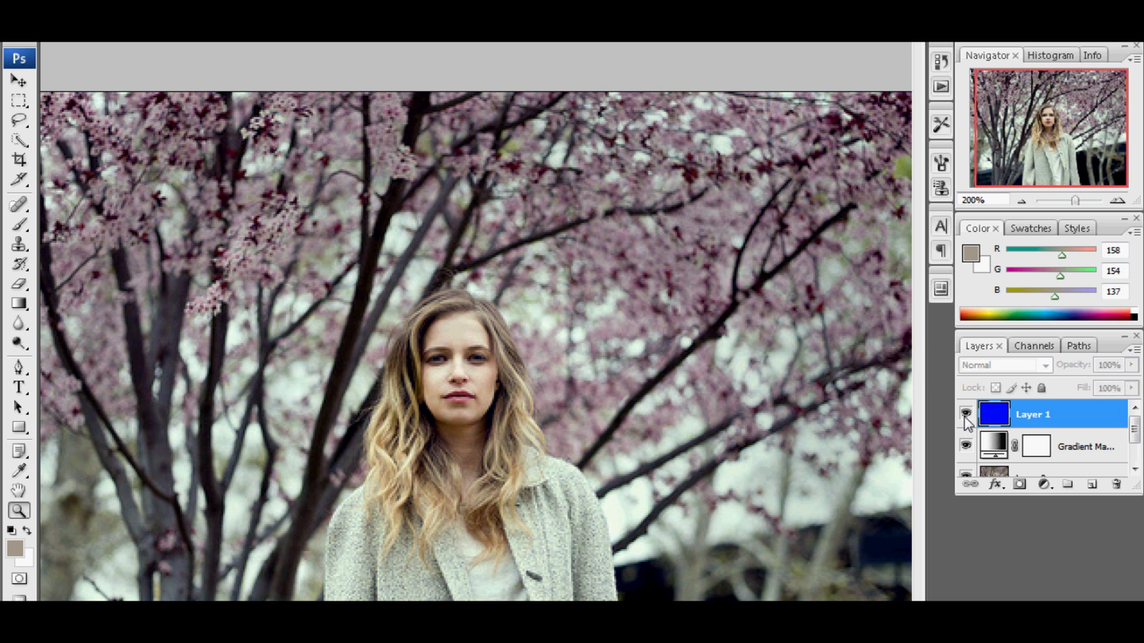
pyautogui.click(965, 415)
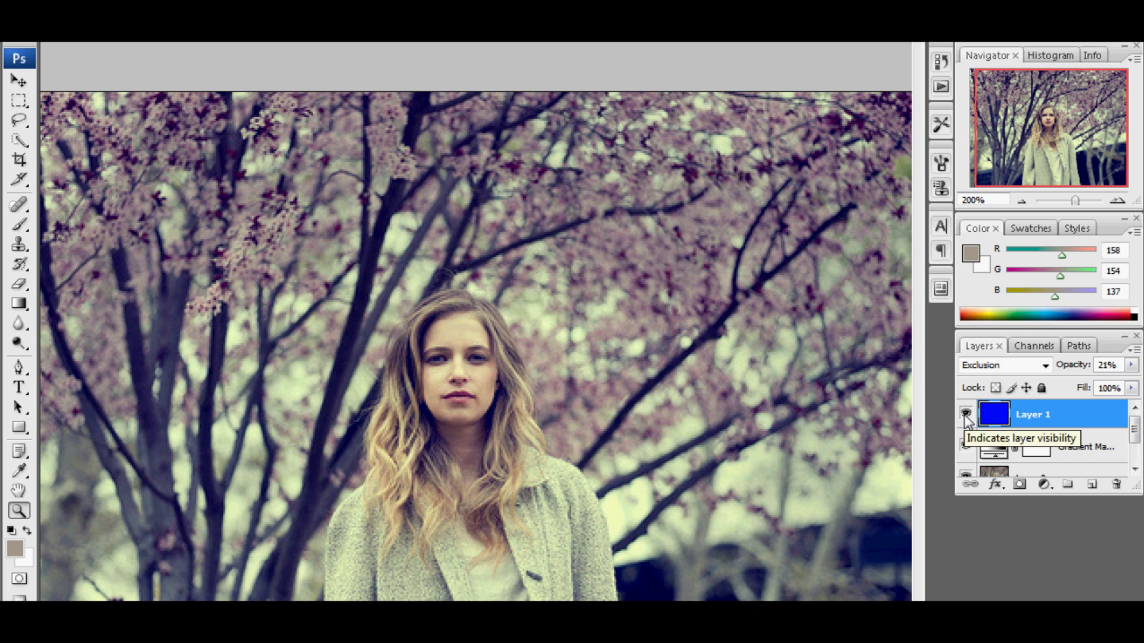
pyautogui.click(1094, 486)
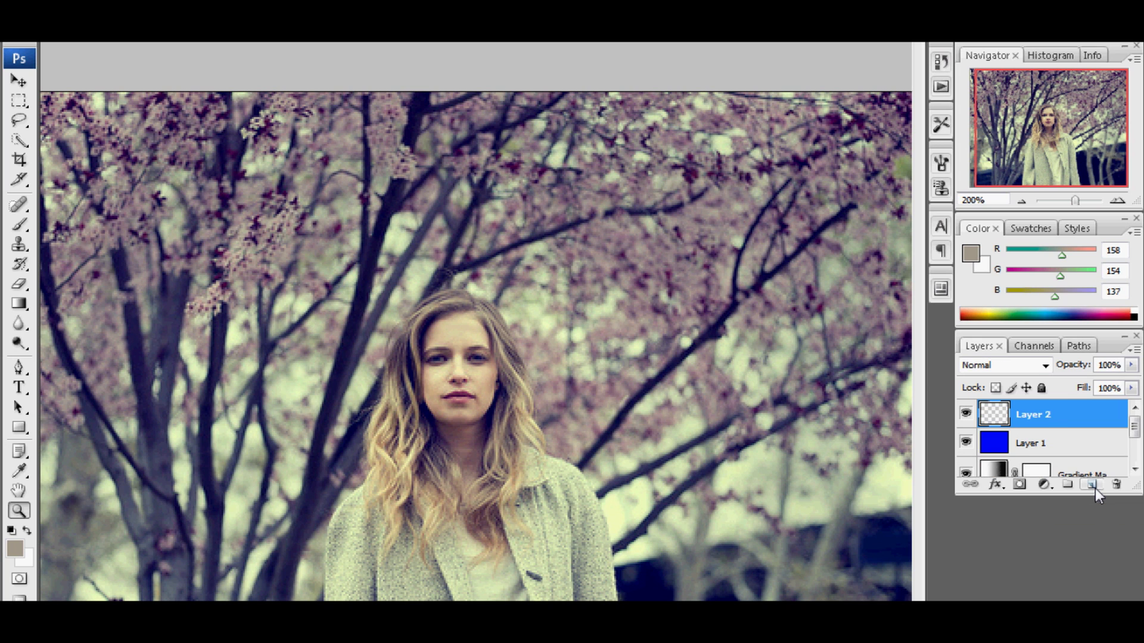
# Step: Set the foreground colour to grey-beige #9e9a89 (R158 G154 B137) and confirm the values
pyautogui.click(13, 548)
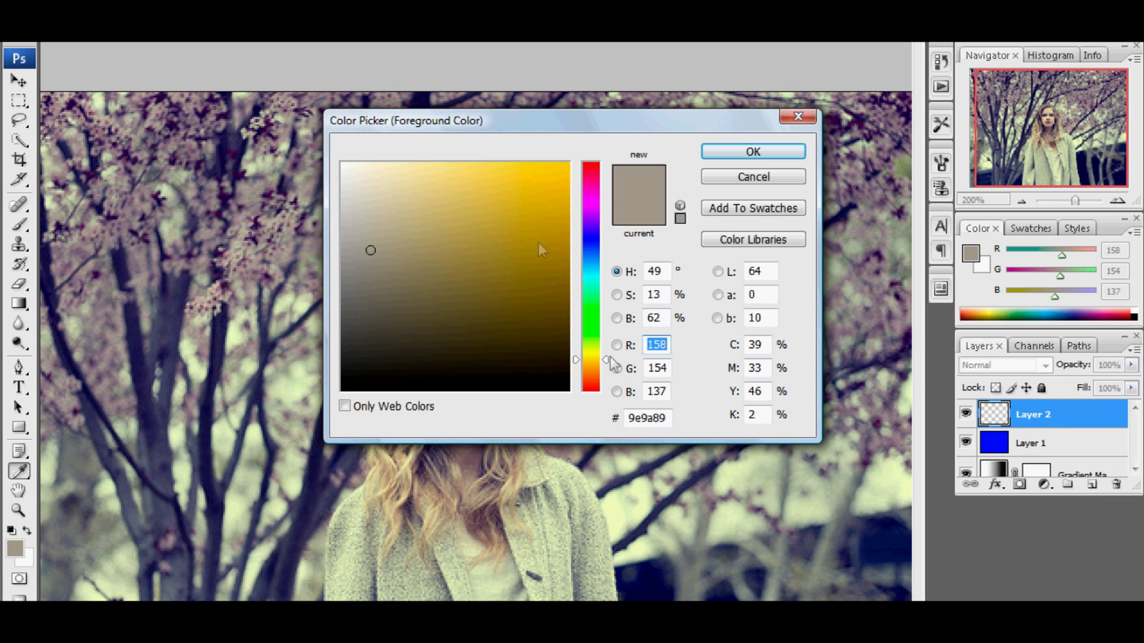
pyautogui.moveTo(671, 421); pyautogui.dragTo(626, 421)
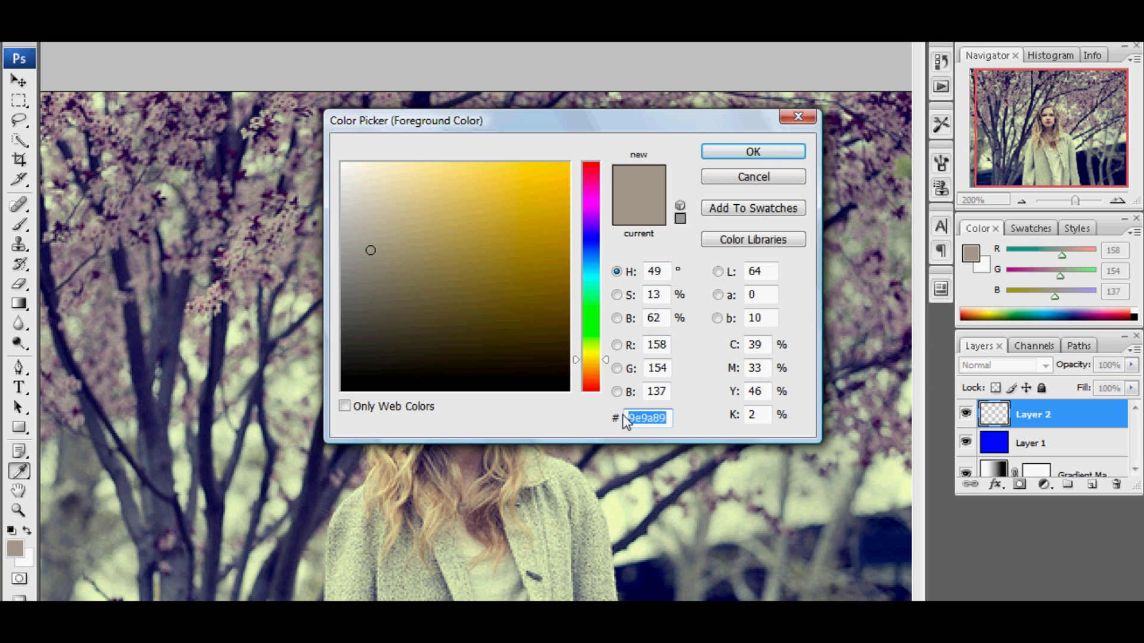
pyautogui.click(650, 418)
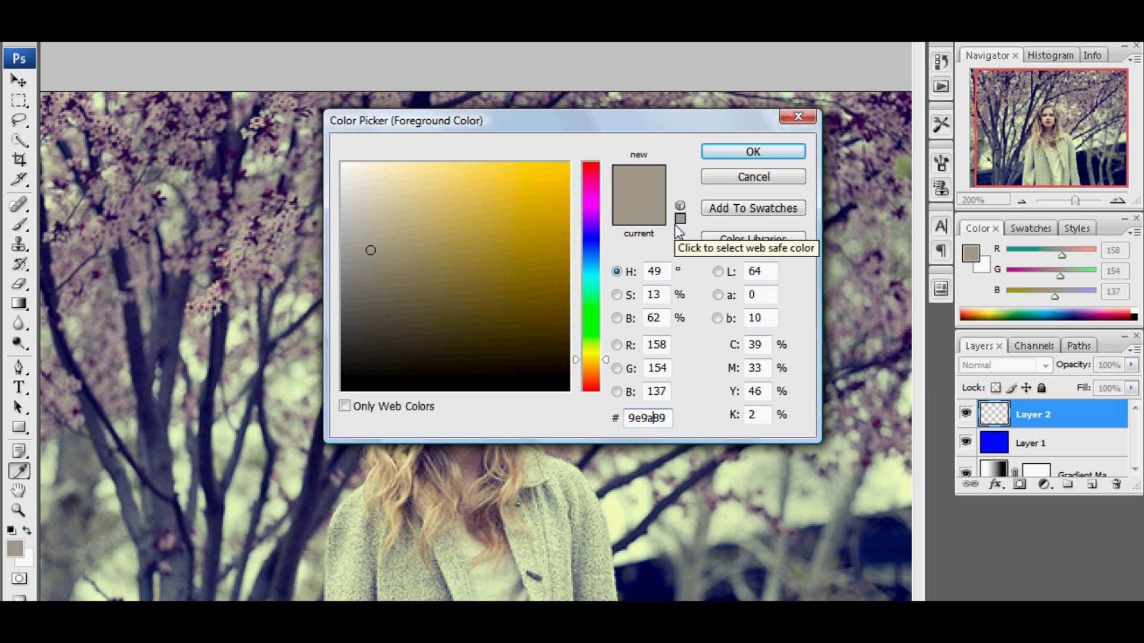
pyautogui.click(725, 153)
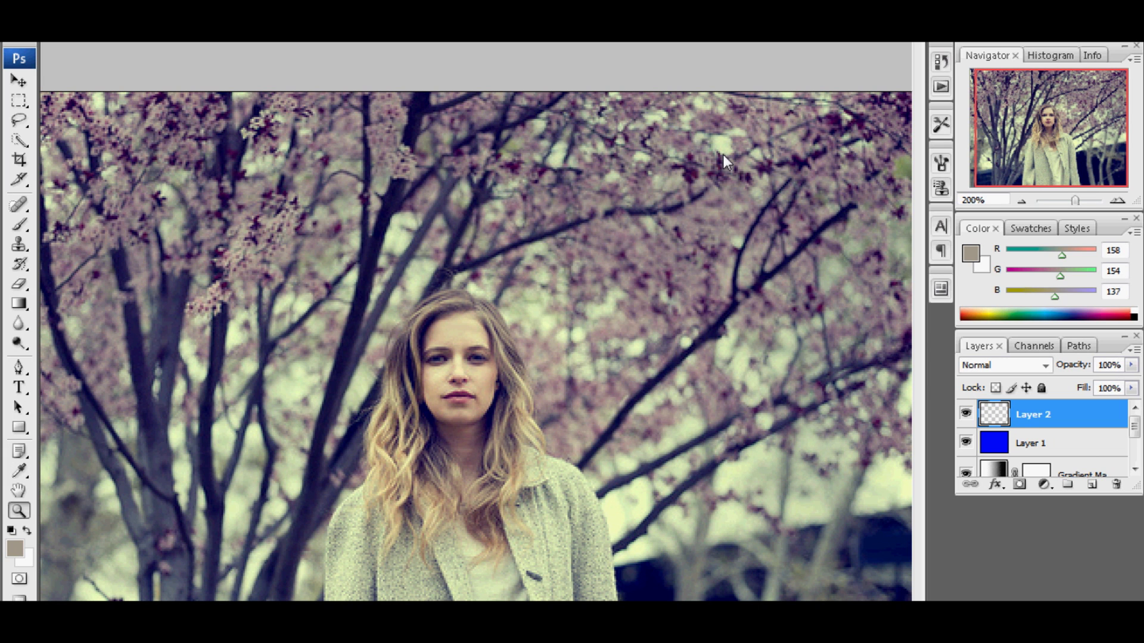
pyautogui.click(15, 548)
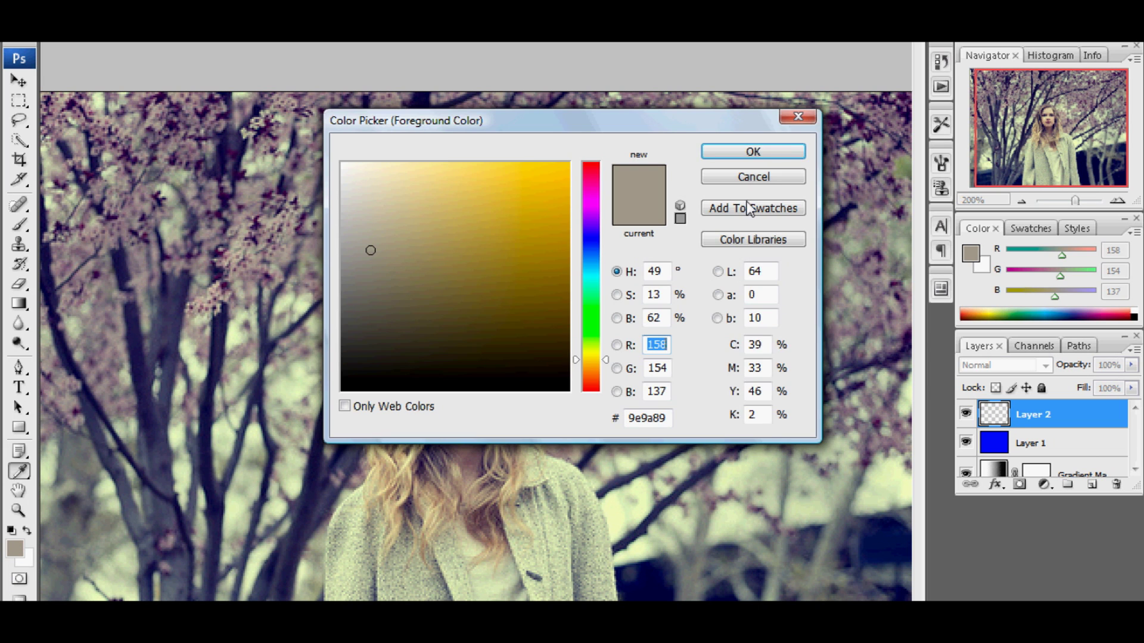
pyautogui.click(726, 177)
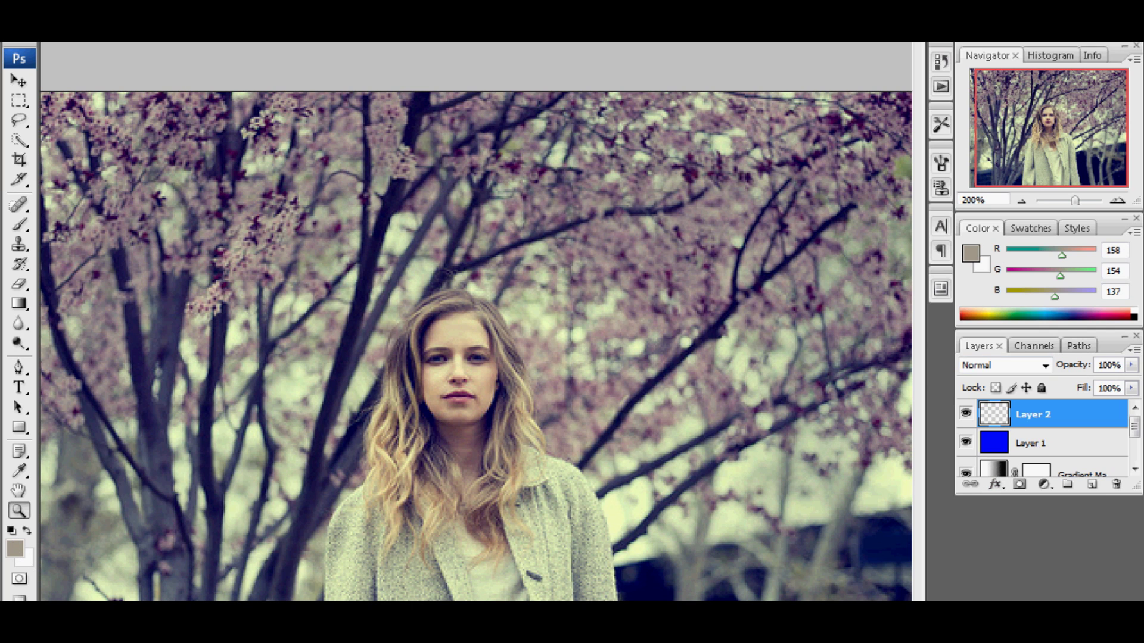
# Step: Fill Layer 2 with the grey-beige foreground colour using Edit > Fill
pyautogui.hotkey('alt', 'e')
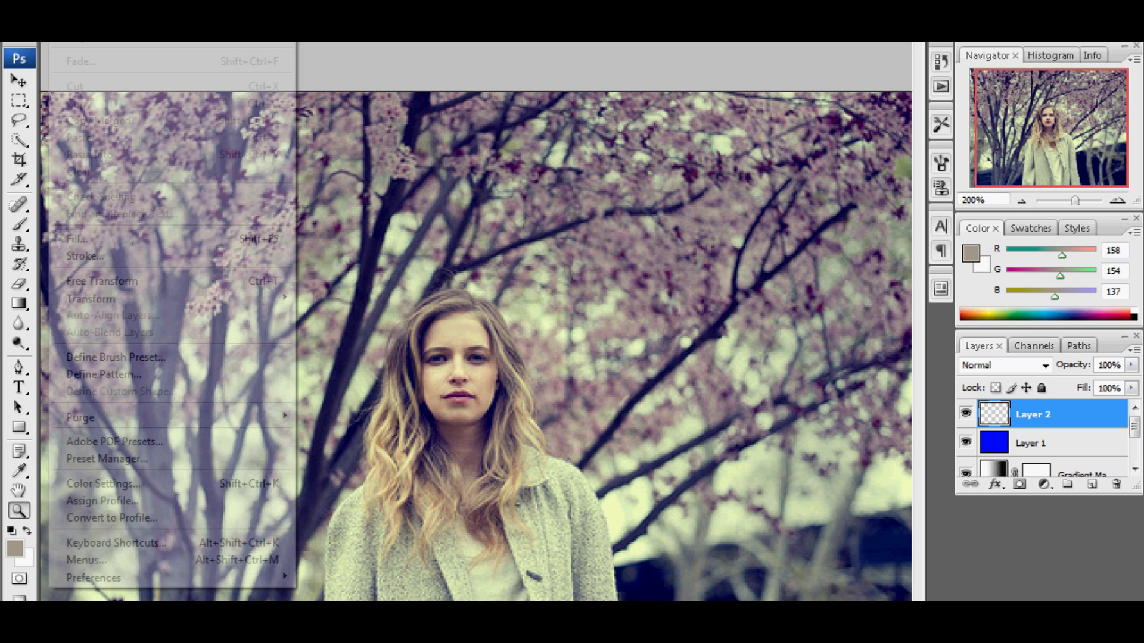
pyautogui.click(108, 239)
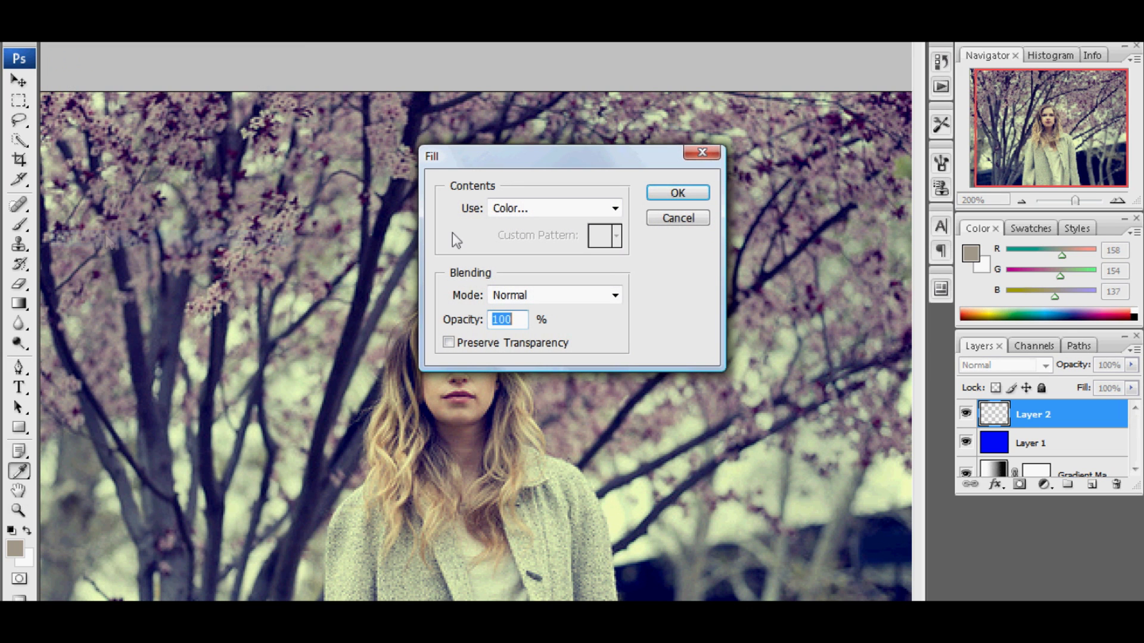
pyautogui.click(535, 214)
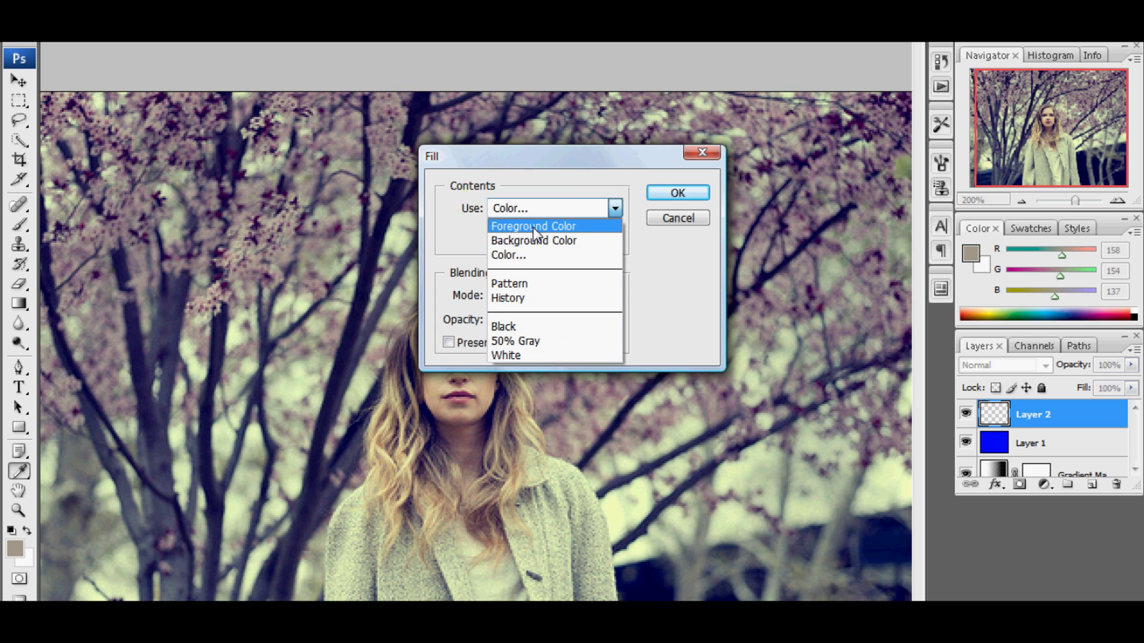
pyautogui.click(535, 229)
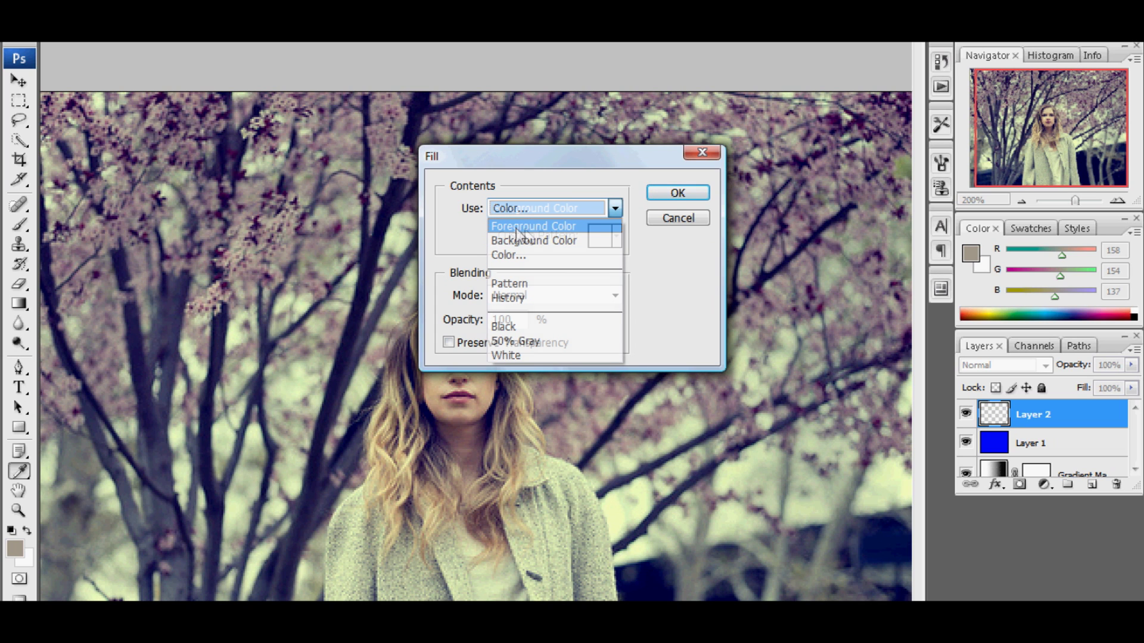
pyautogui.click(670, 197)
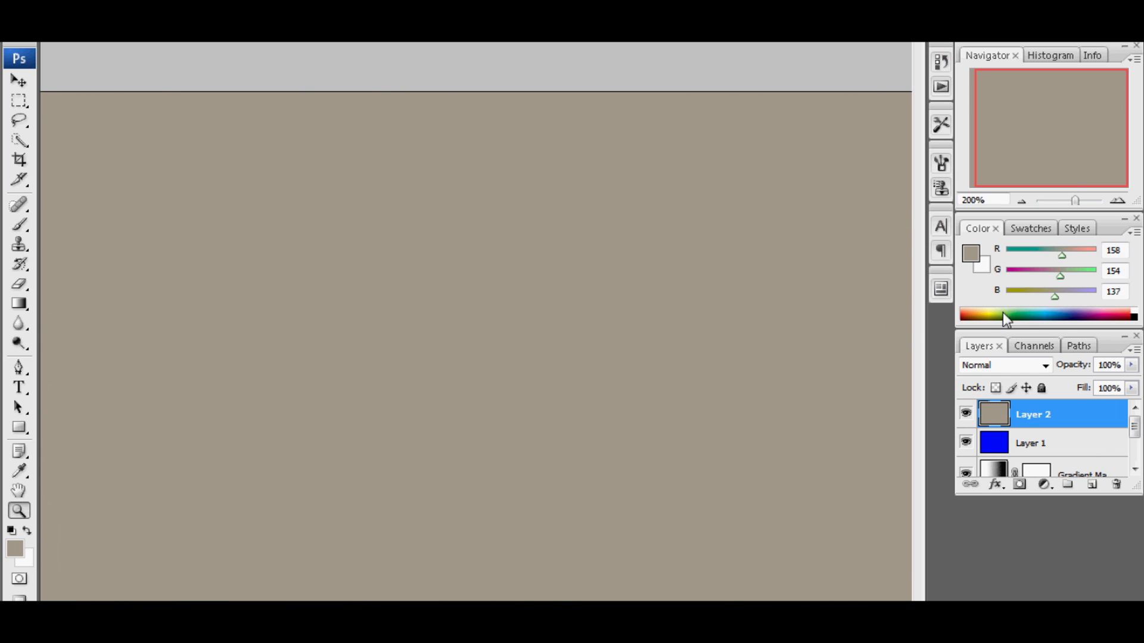
# Step: Set Layer 2's blend mode to Soft Light
pyautogui.click(991, 366)
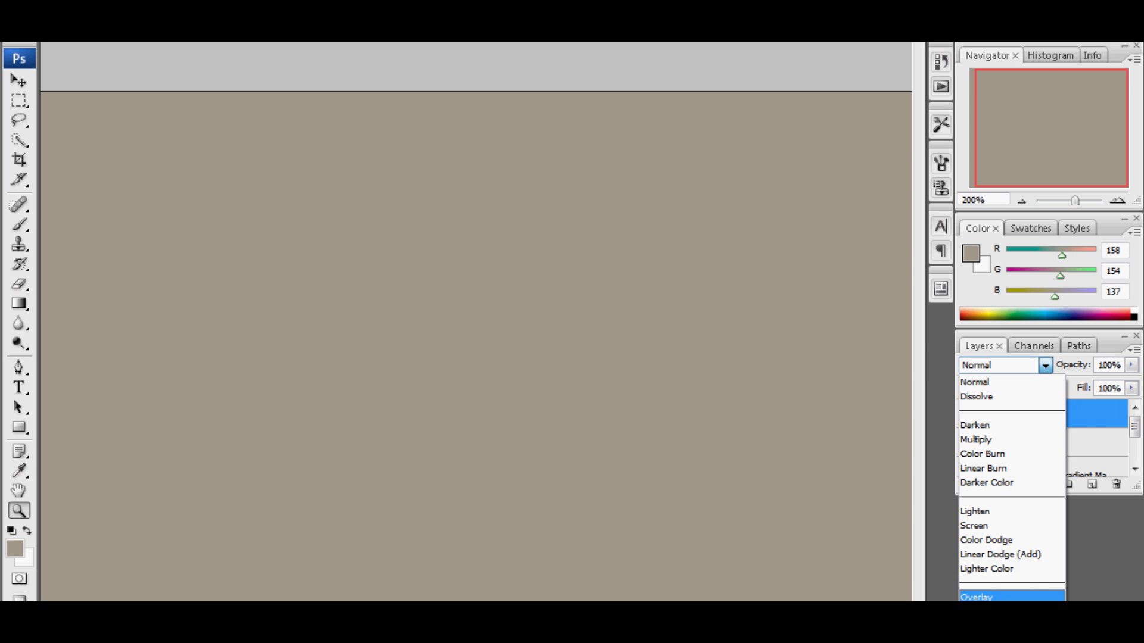
pyautogui.click(986, 596)
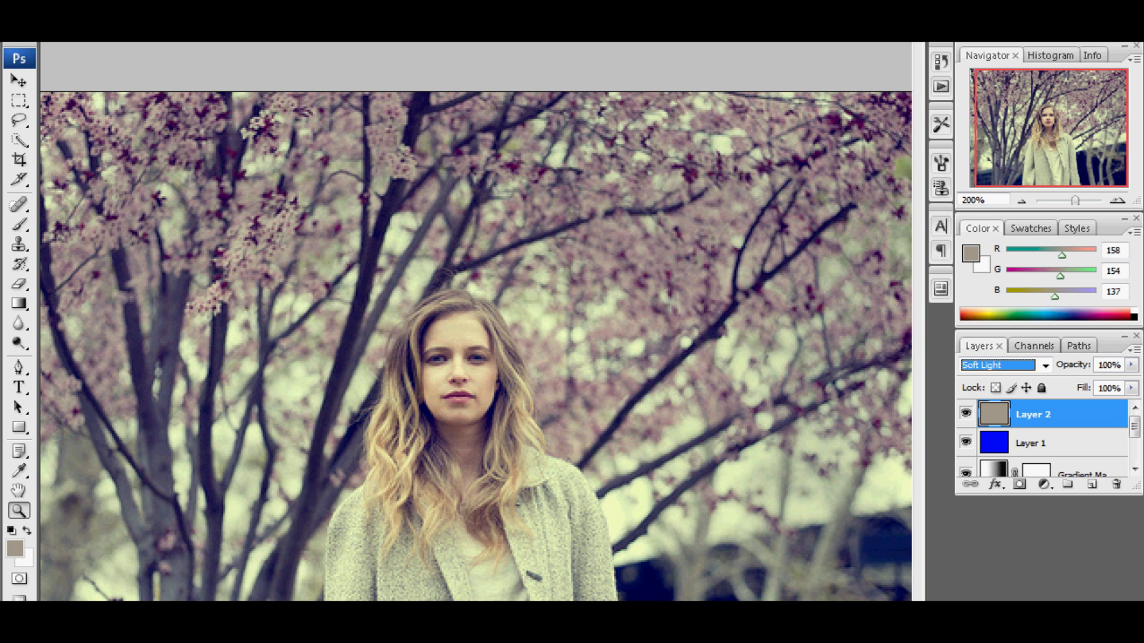
pyautogui.hotkey('alt', 't')
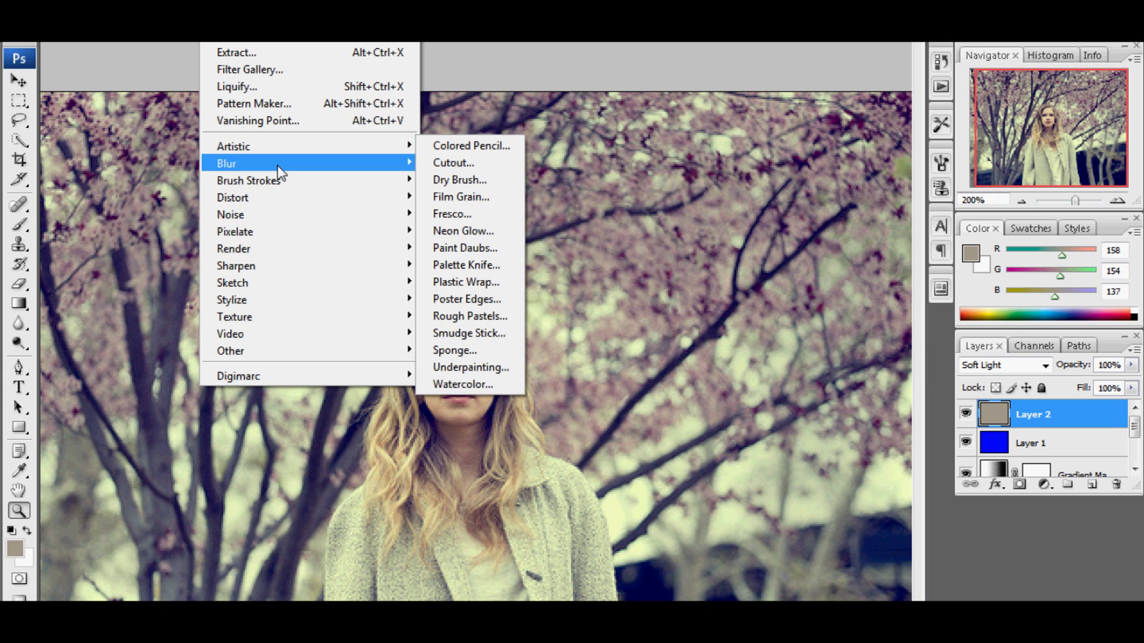
# Step: Start Lens Correction on the colour layer, then cancel it
pyautogui.moveTo(274, 201)
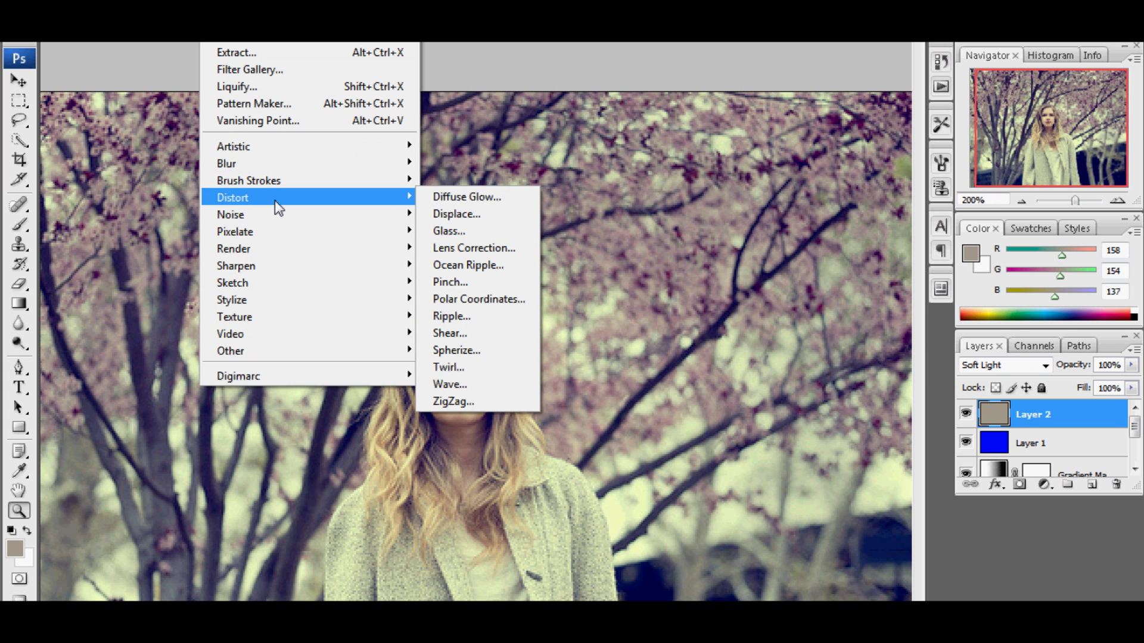
pyautogui.click(474, 248)
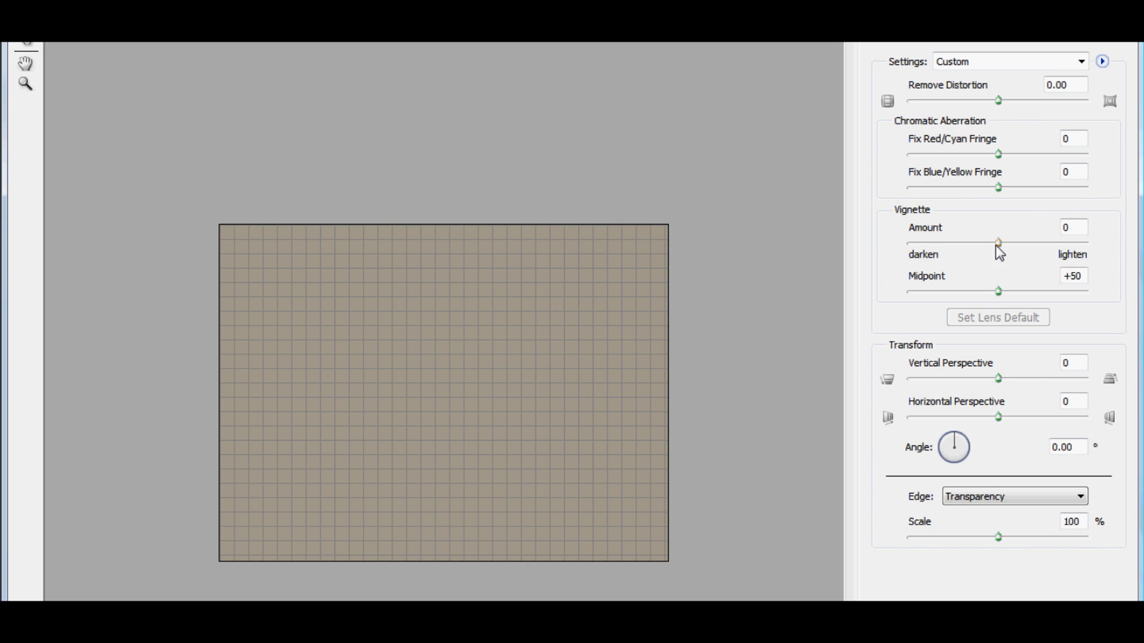
pyautogui.click(990, 43)
# Step: Select Layer 0, the original photo, in the Layers panel and bring up the Filter menu
pyautogui.scroll(-1, 1033, 439)
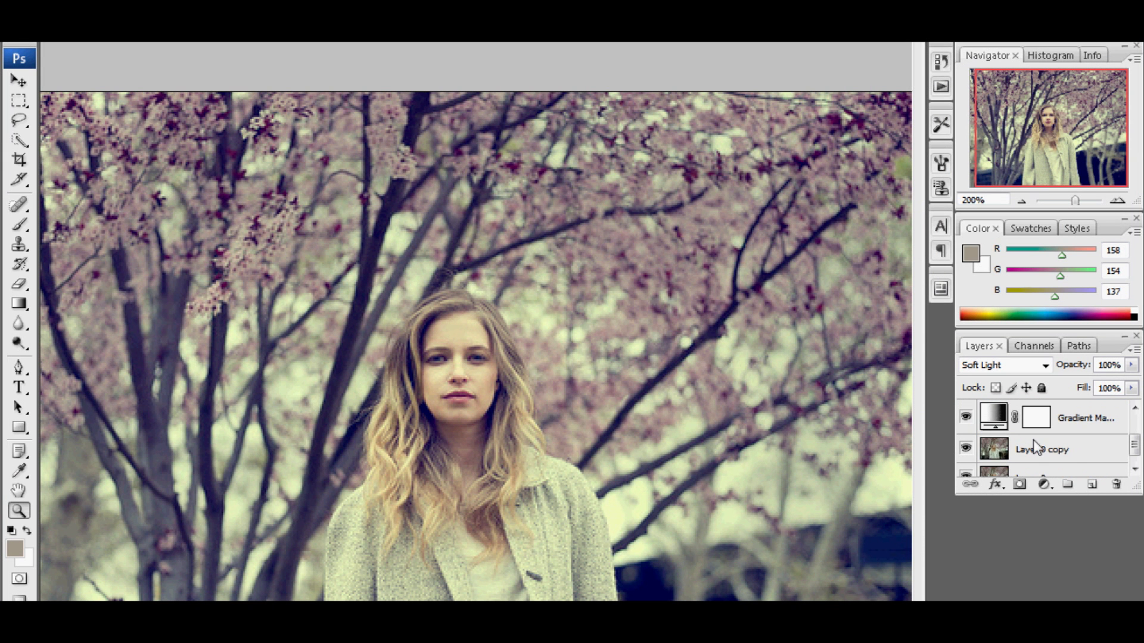
pyautogui.scroll(-1, 1032, 440)
pyautogui.click(1022, 462)
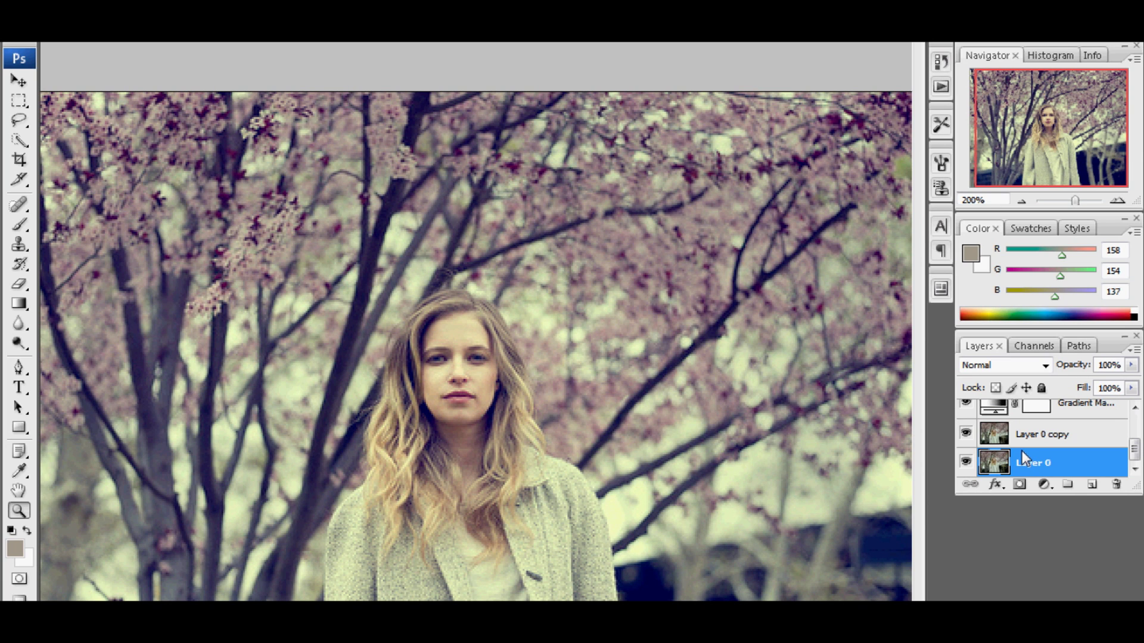
pyautogui.scroll(2, 1013, 434)
pyautogui.click(1019, 420)
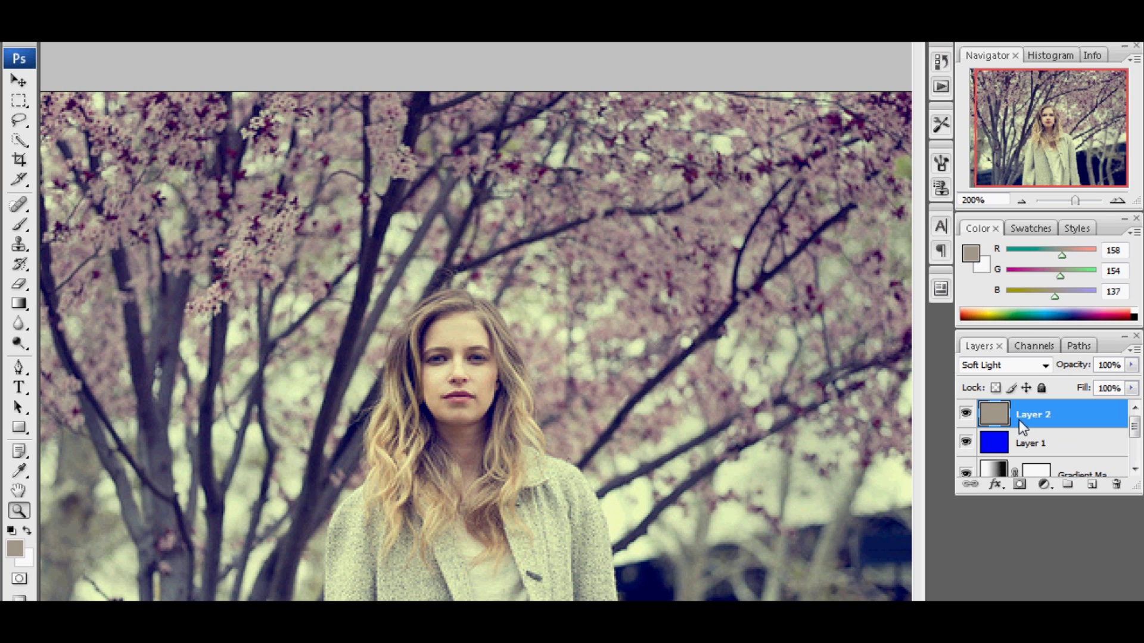
pyautogui.scroll(-2, 1031, 459)
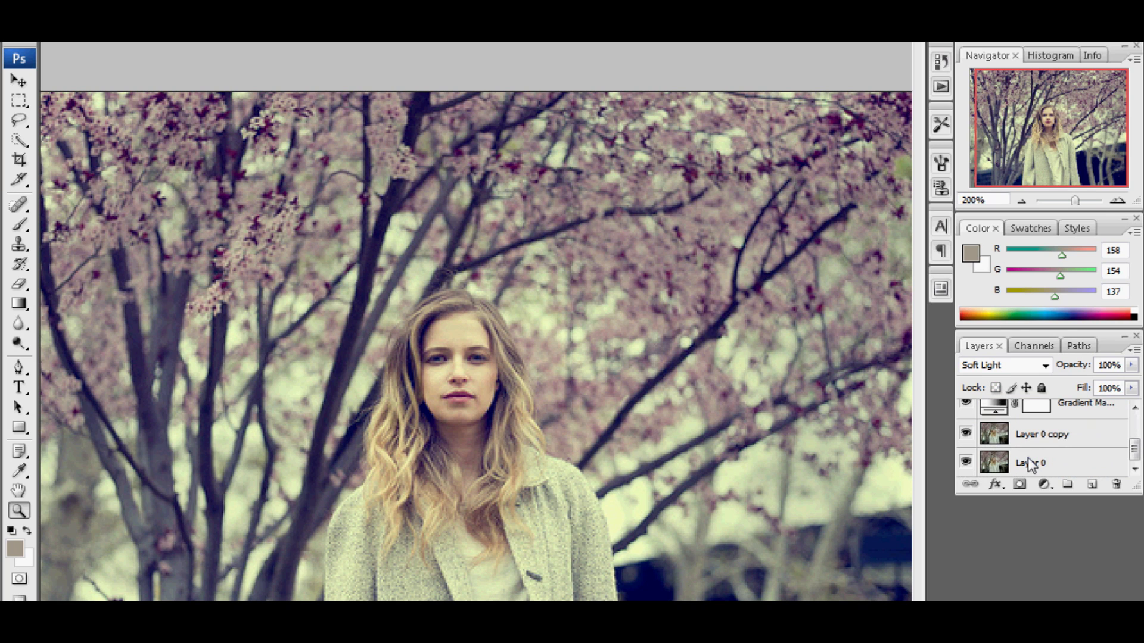
pyautogui.click(1031, 465)
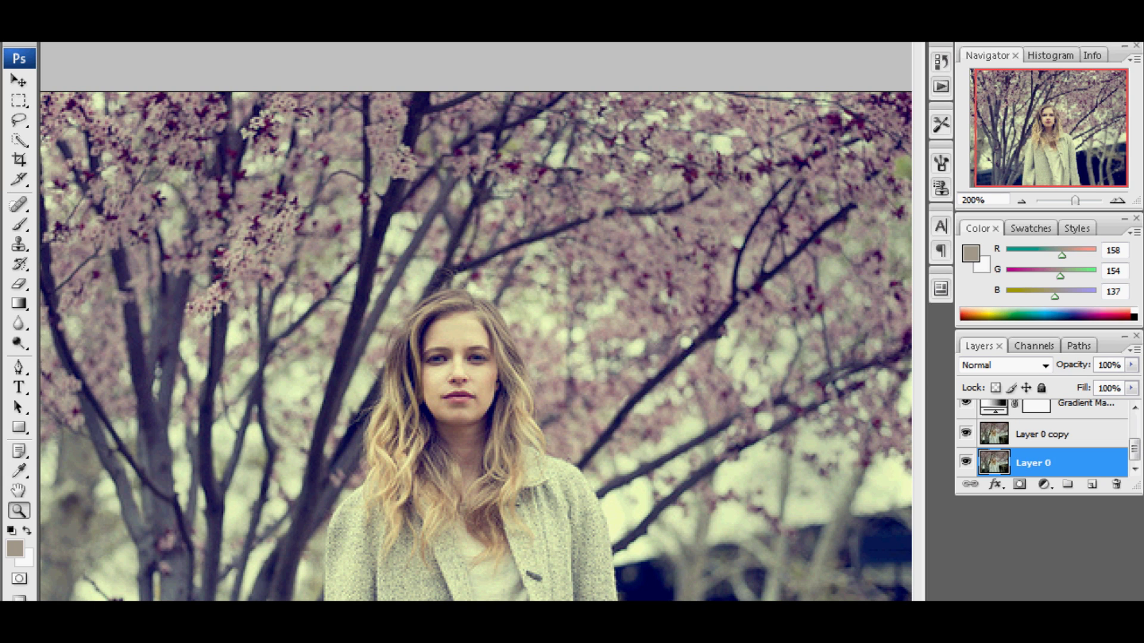
pyautogui.click(211, 41)
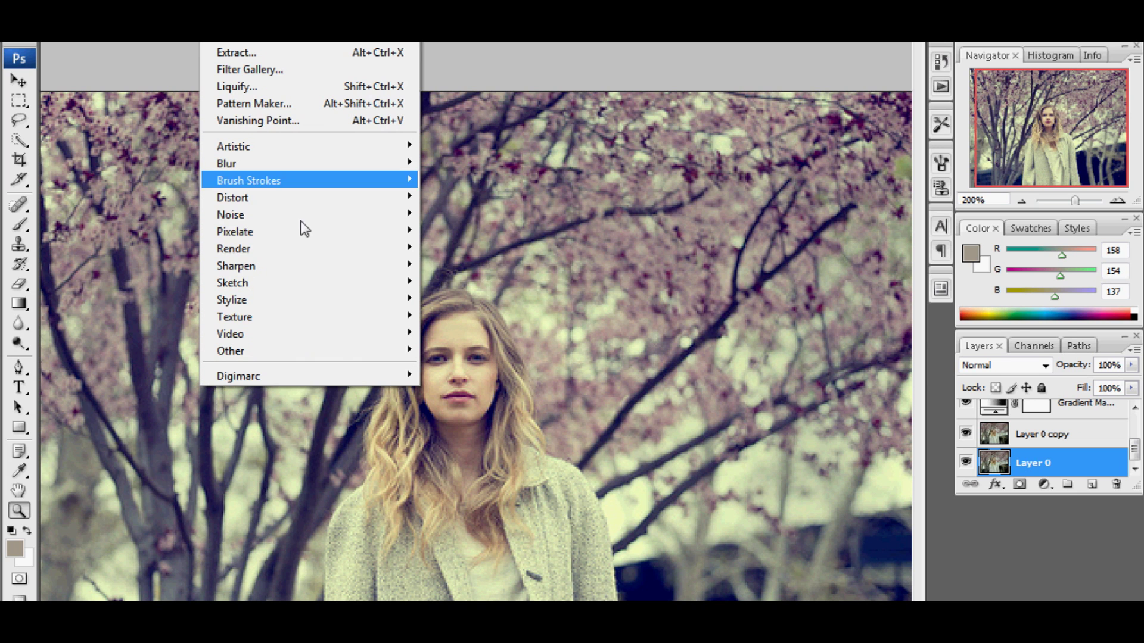
# Step: Apply Lens Correction to Layer 0: Remove Distortion +1, Vignette Amount -63, Midpoint +69
pyautogui.moveTo(297, 199)
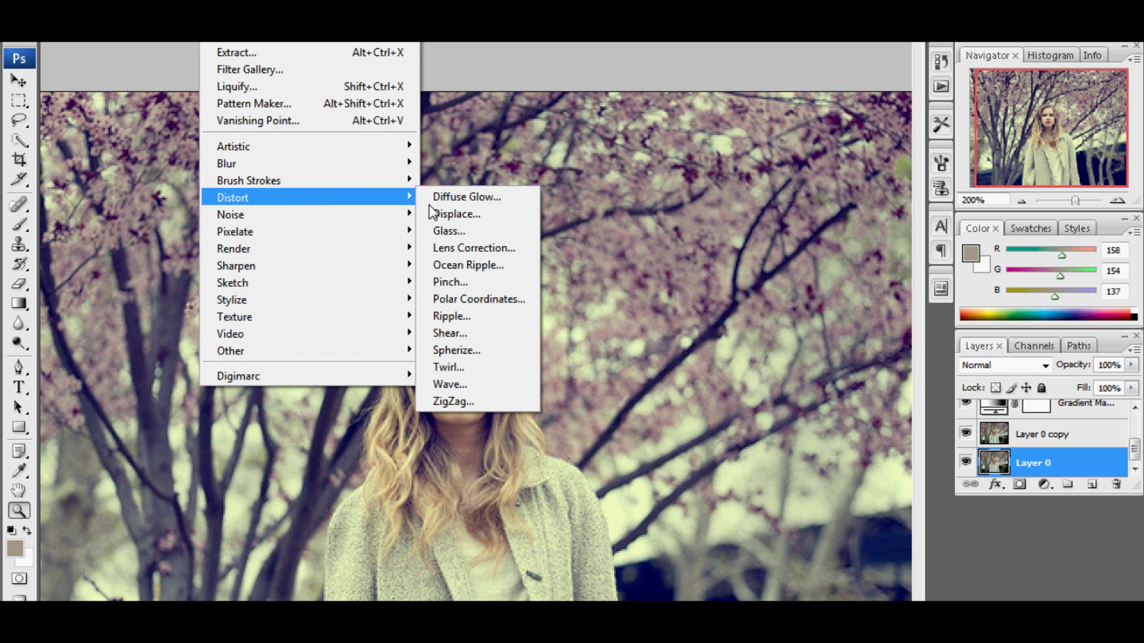
pyautogui.click(473, 247)
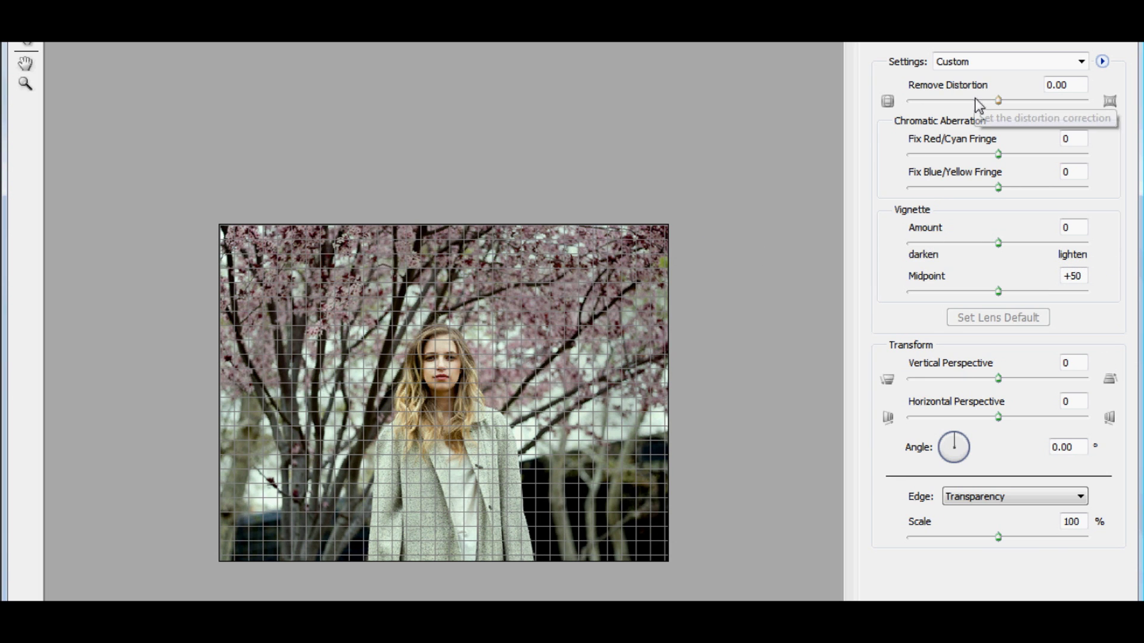
pyautogui.moveTo(975, 98); pyautogui.dragTo(899, 98)
pyautogui.moveTo(969, 99); pyautogui.dragTo(1001, 100)
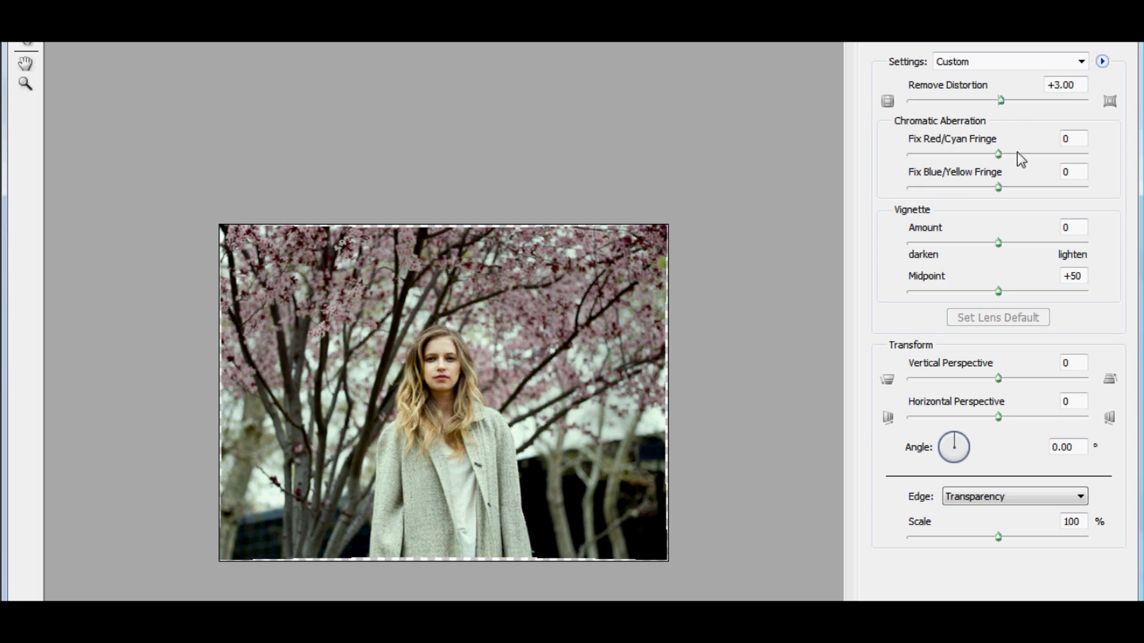
pyautogui.moveTo(1001, 102); pyautogui.dragTo(998, 101)
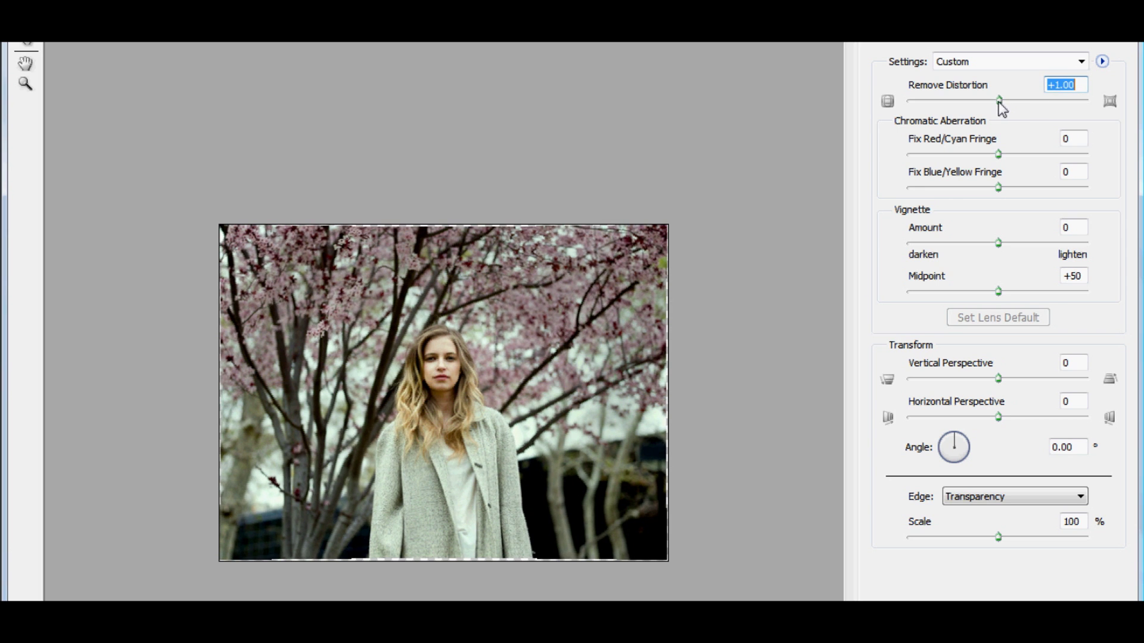
pyautogui.press('Down')
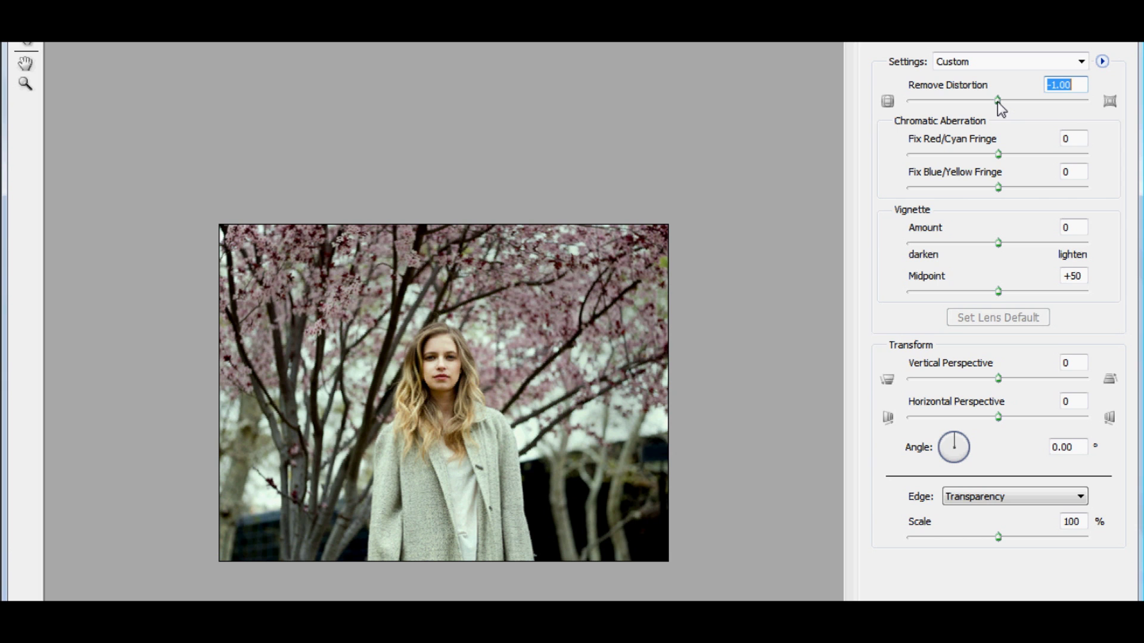
pyautogui.moveTo(997, 101); pyautogui.dragTo(1000, 101)
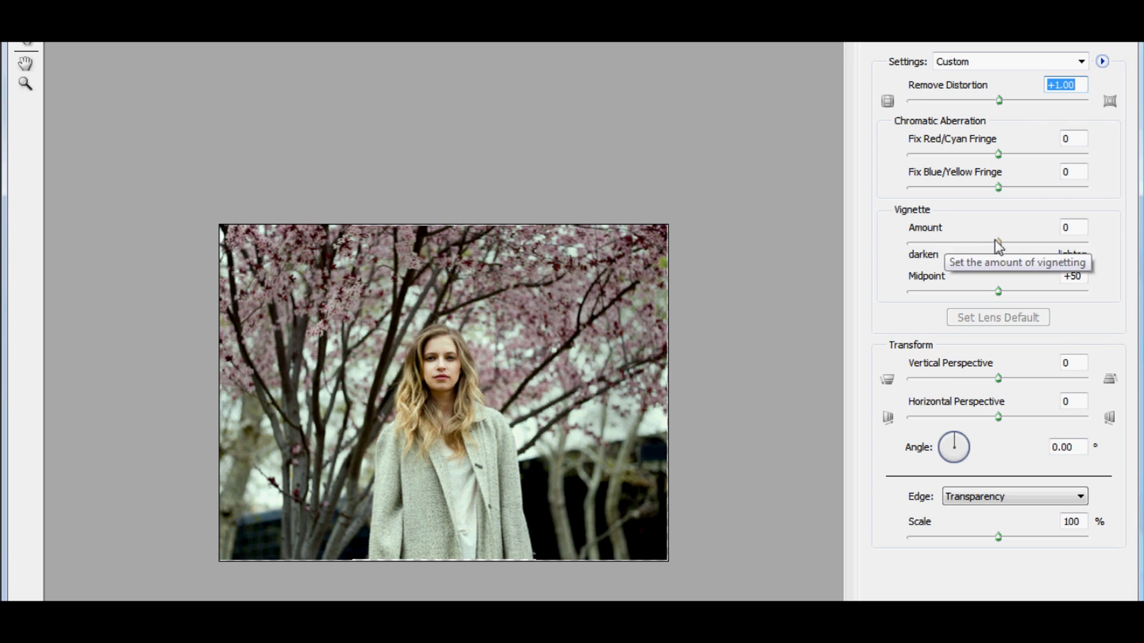
pyautogui.moveTo(998, 245); pyautogui.dragTo(939, 240)
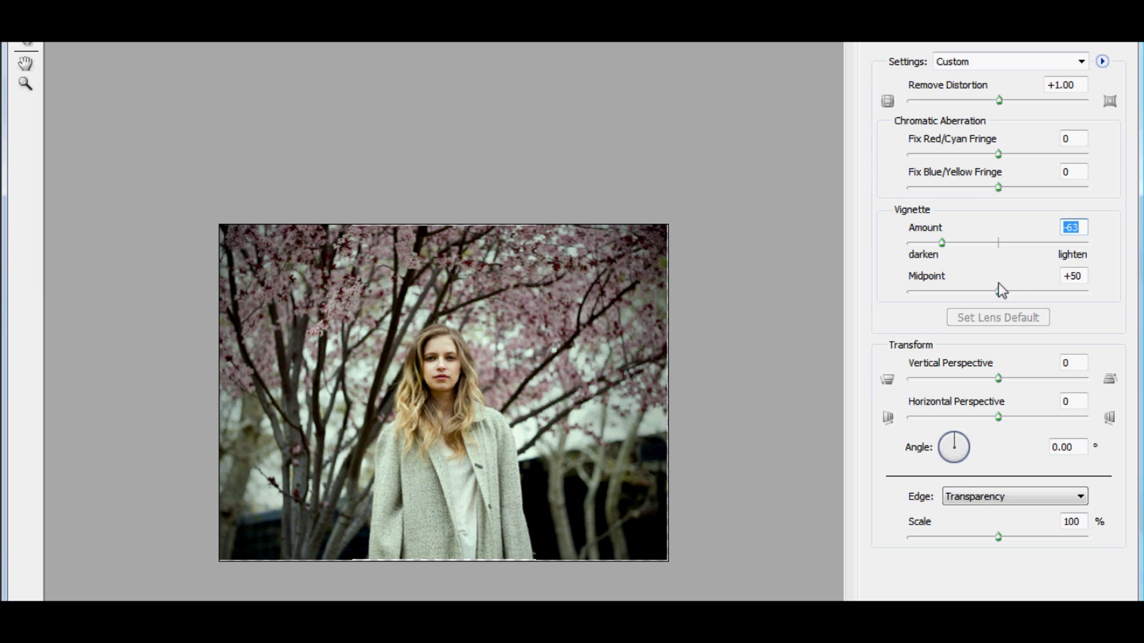
pyautogui.moveTo(998, 292); pyautogui.dragTo(967, 288)
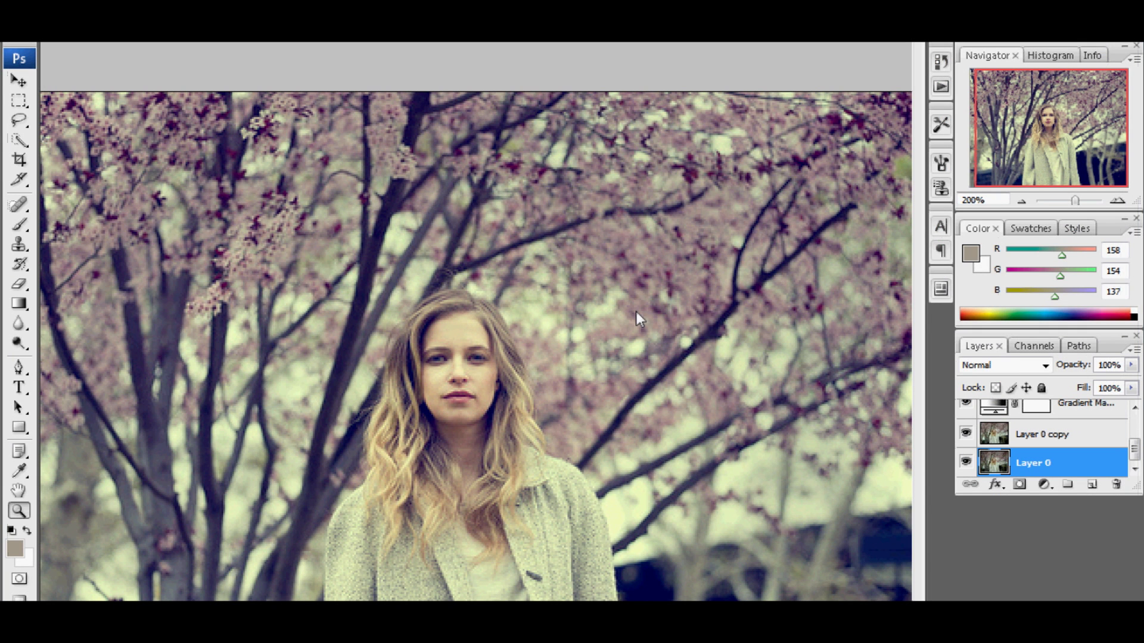
# Step: Vignette Layer 0 copy with Lens Correction, Amount -52 and Midpoint +31
pyautogui.hotkey('ctrl', '-')
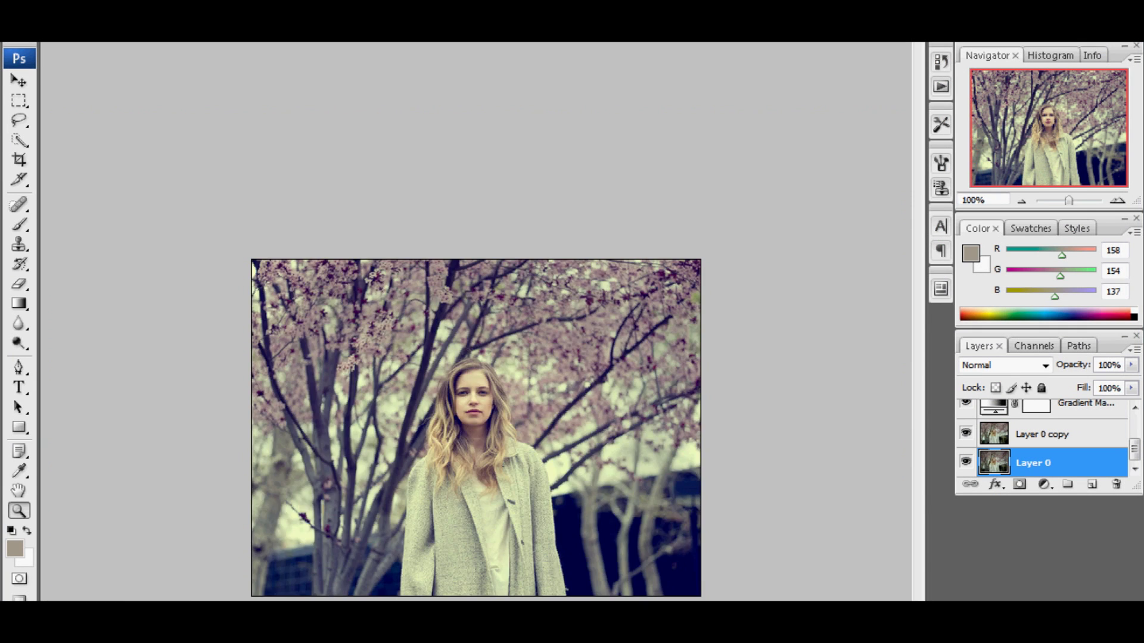
pyautogui.click(1033, 435)
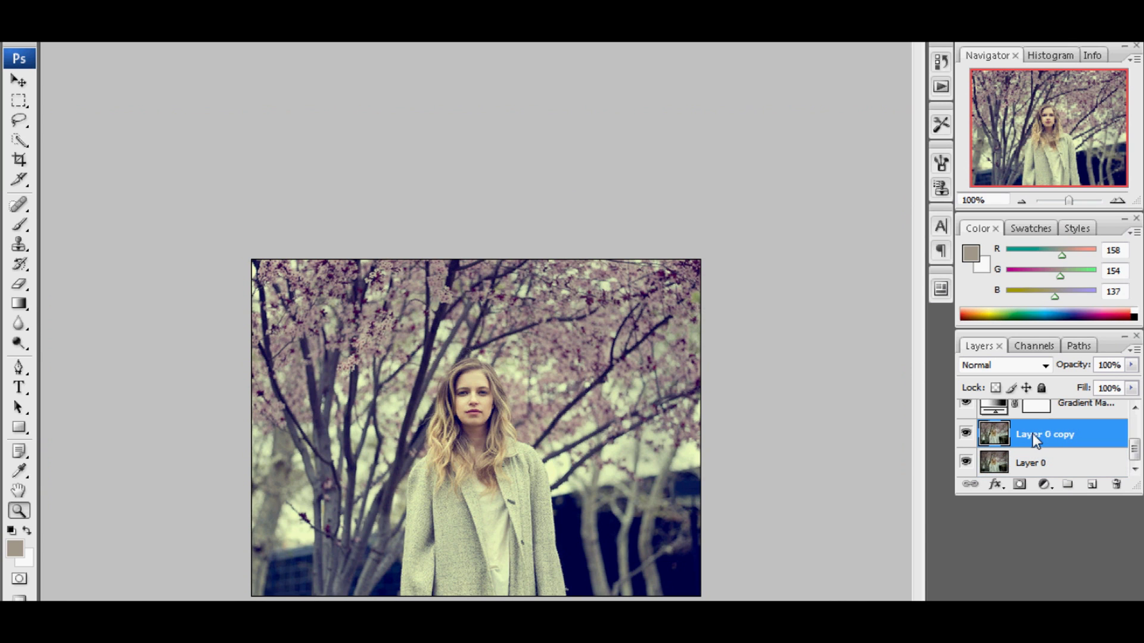
pyautogui.scroll(2, 1038, 448)
pyautogui.scroll(-2, 1037, 448)
pyautogui.click(215, 36)
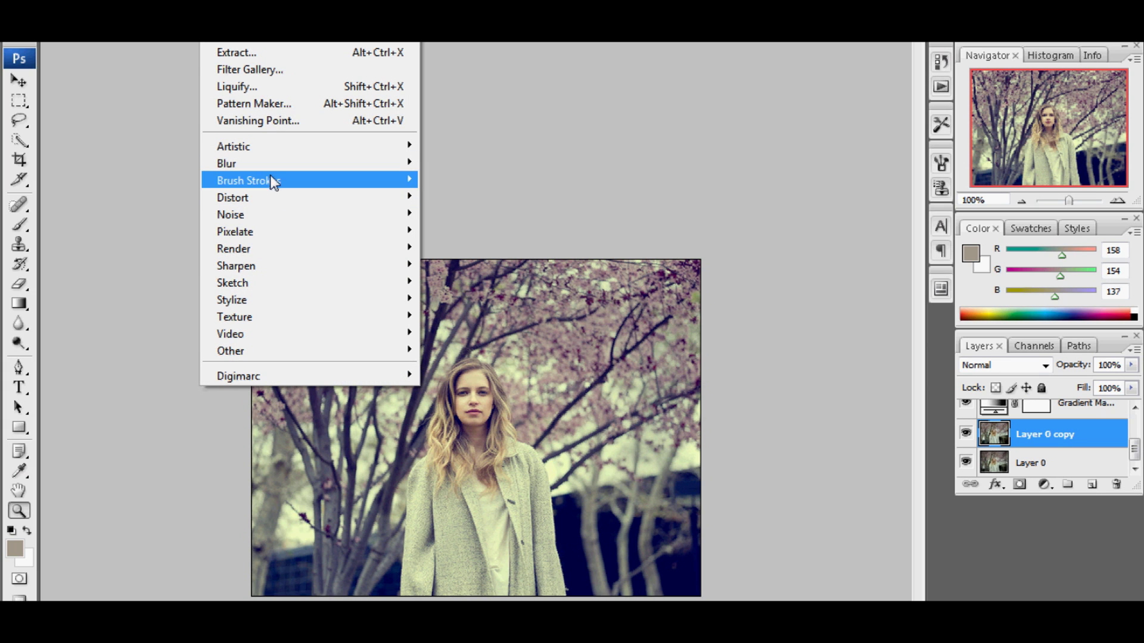
pyautogui.click(1041, 454)
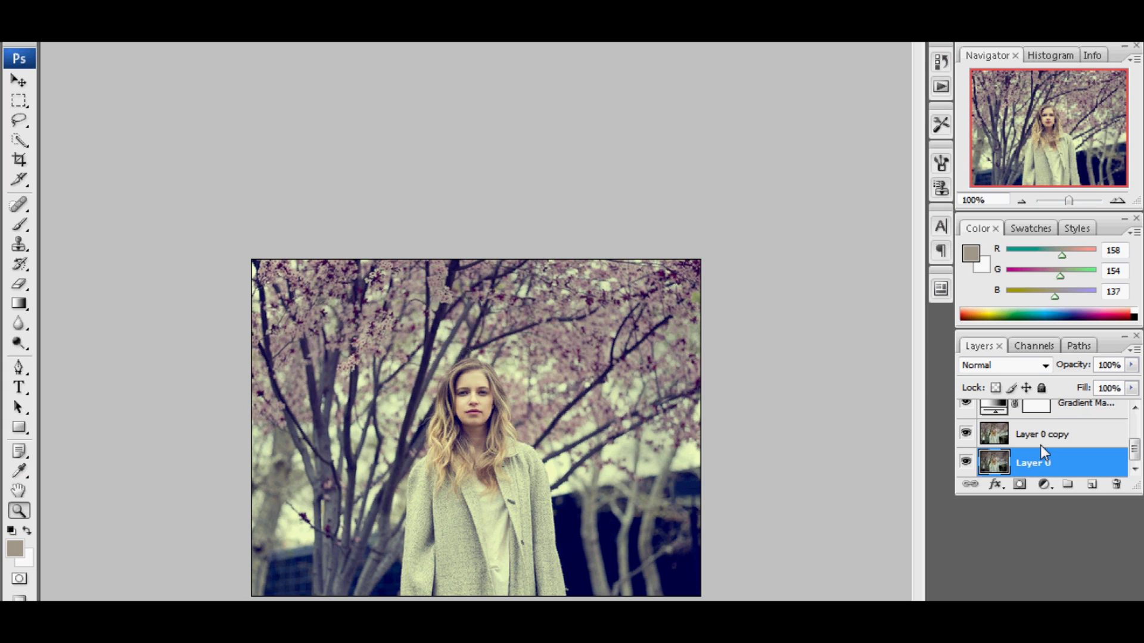
pyautogui.click(1046, 434)
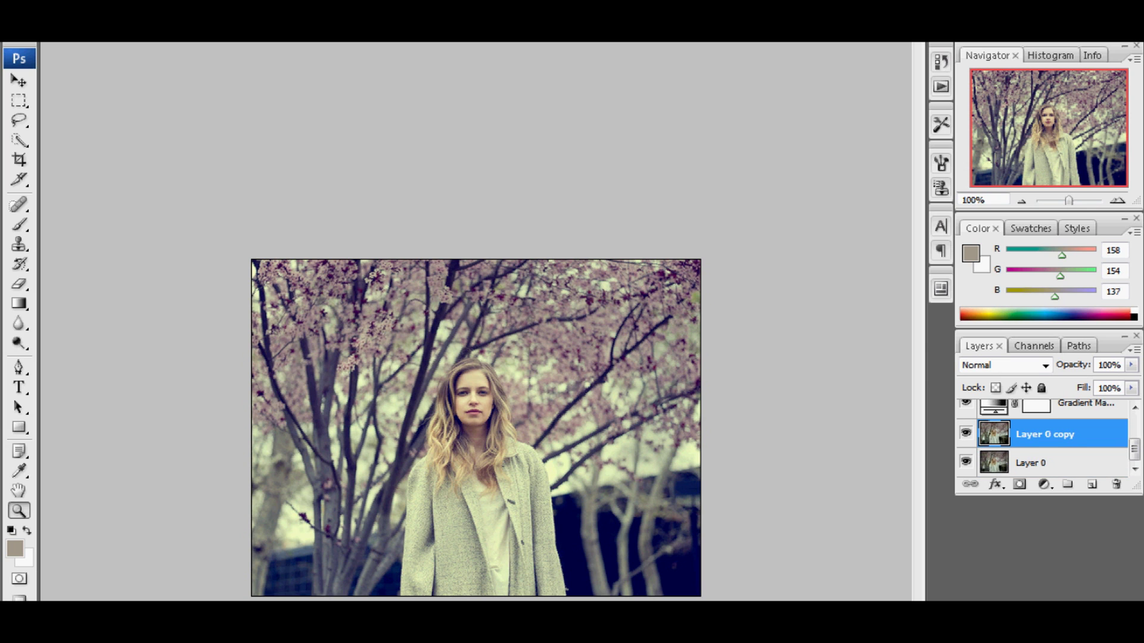
pyautogui.click(215, 36)
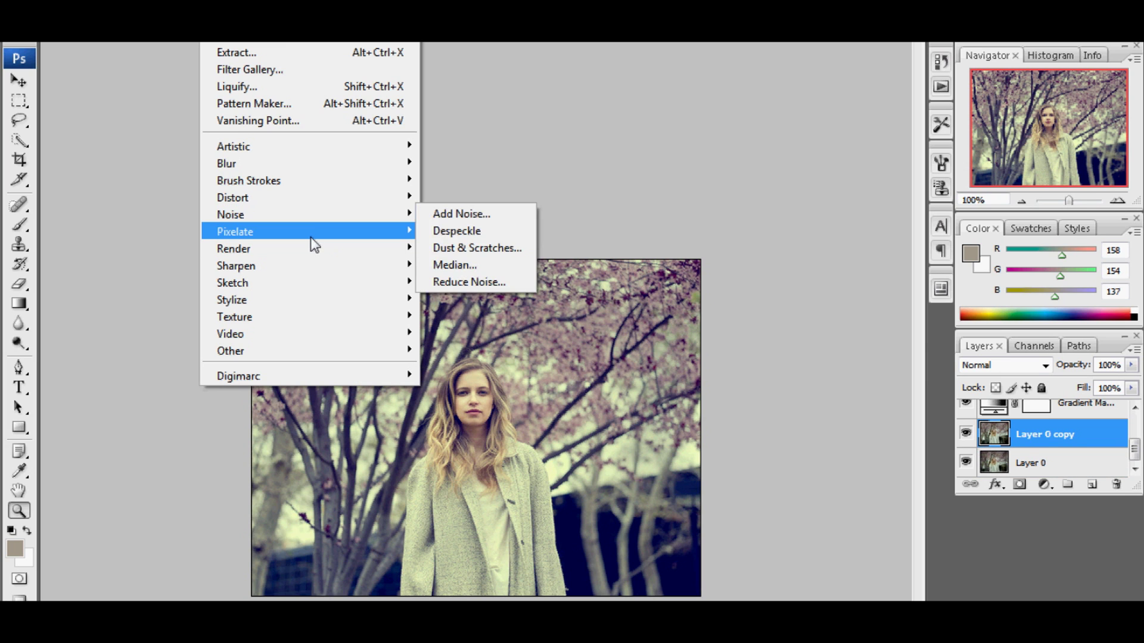
pyautogui.moveTo(312, 194)
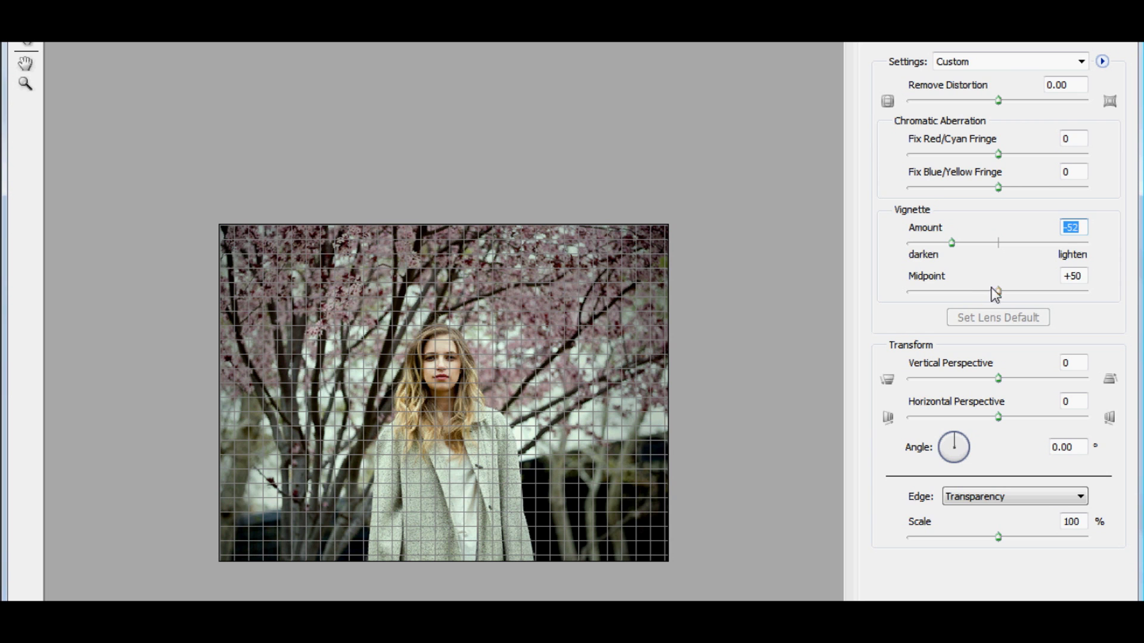
pyautogui.moveTo(995, 294); pyautogui.dragTo(962, 292)
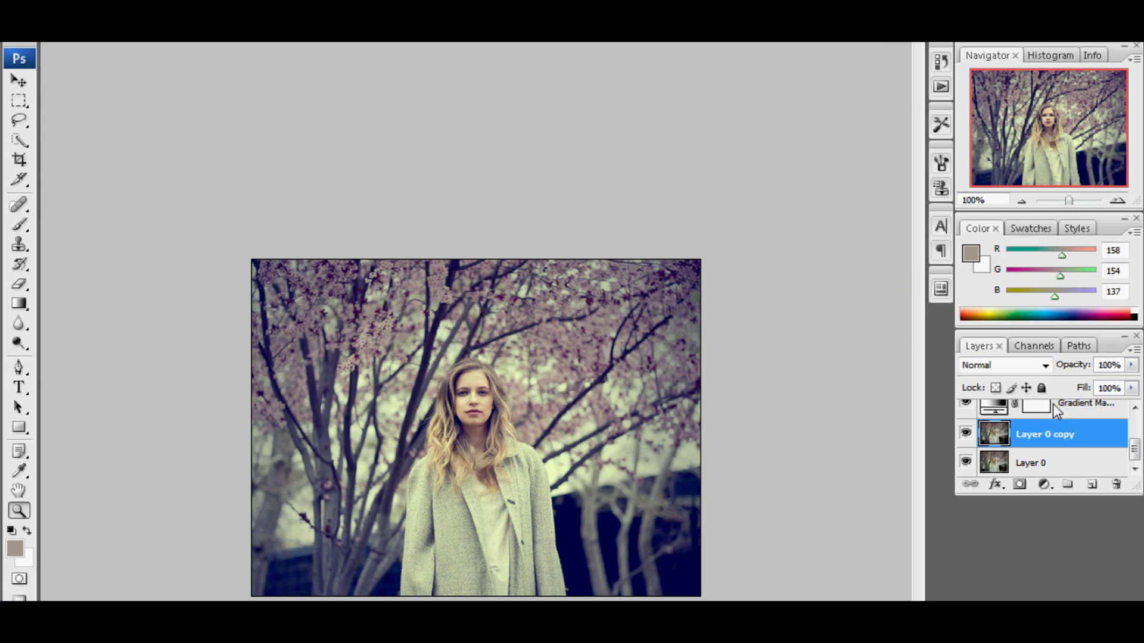
# Step: Compare Layer 0 and Layer 0 copy, then zoom to 200% and back out
pyautogui.click(1034, 464)
pyautogui.click(1031, 435)
pyautogui.click(1036, 465)
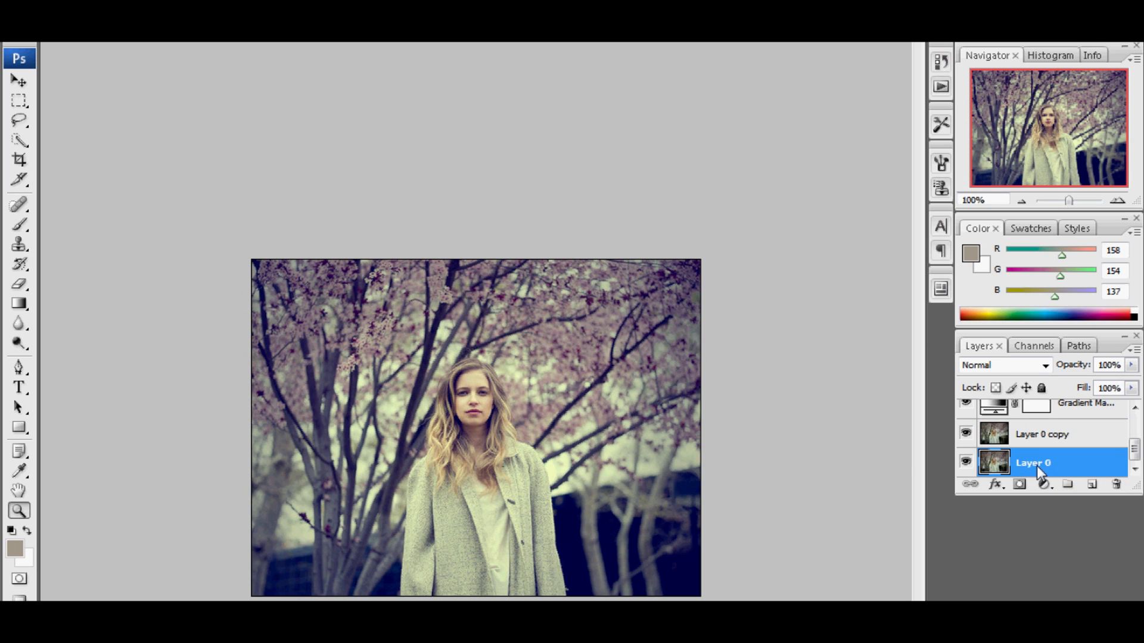
pyautogui.click(1040, 444)
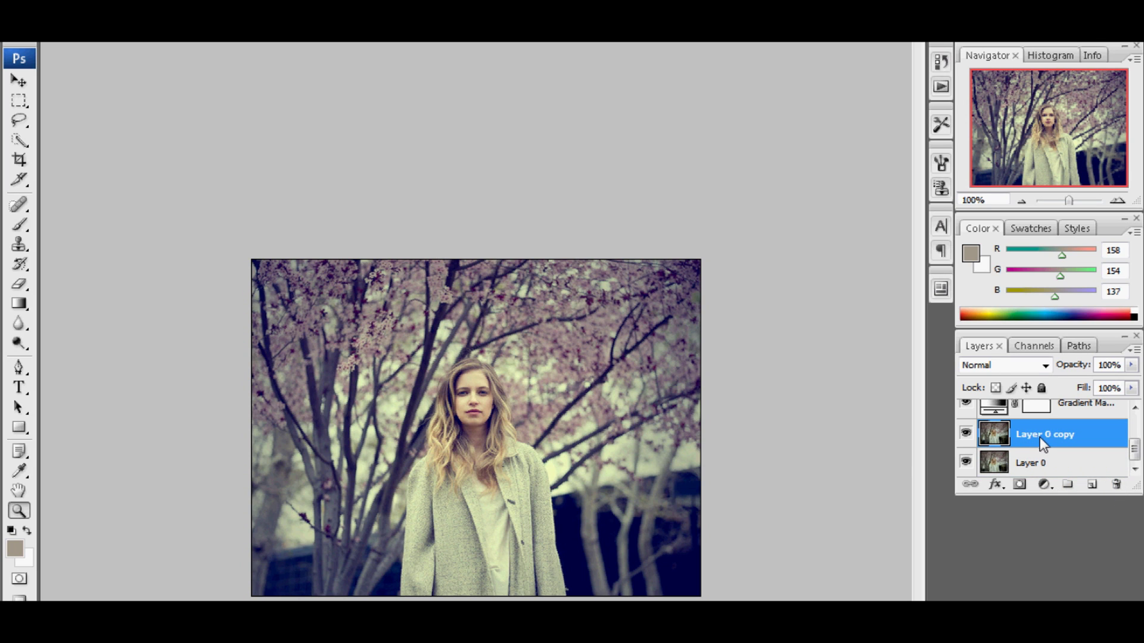
pyautogui.click(211, 35)
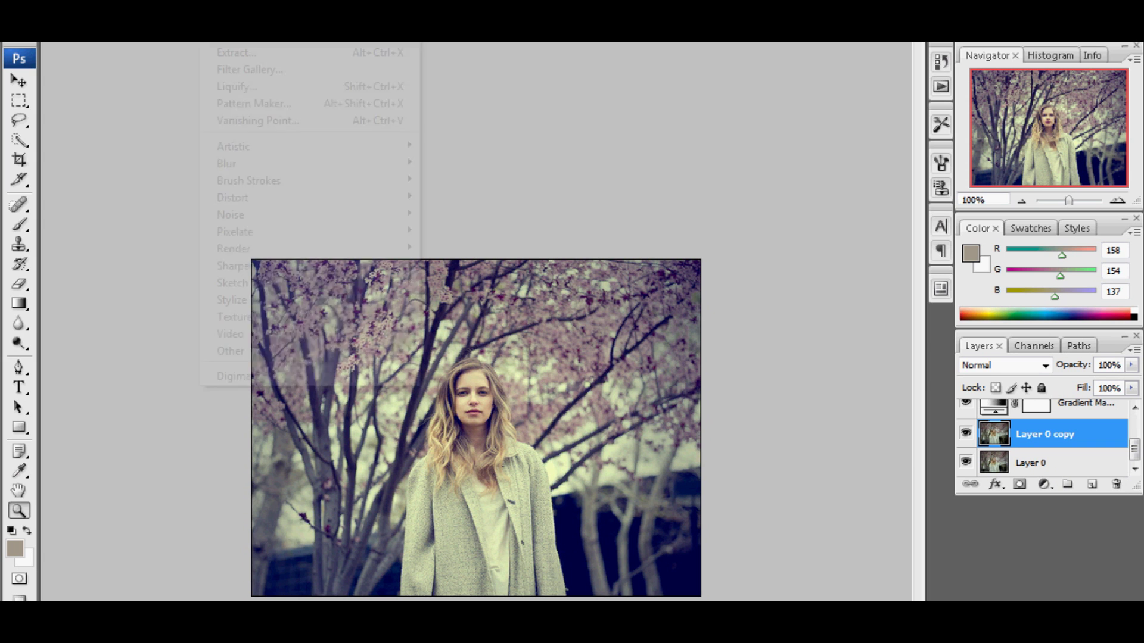
pyautogui.click(552, 174)
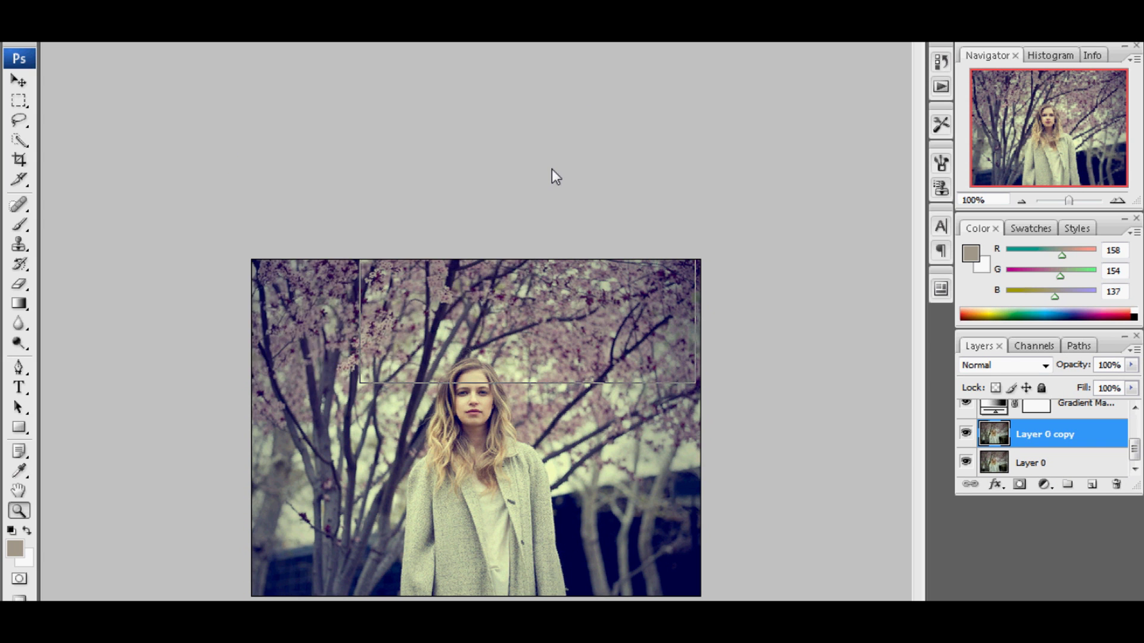
pyautogui.click(482, 319)
pyautogui.keyDown('alt'); pyautogui.click(482, 429); pyautogui.keyUp('alt')
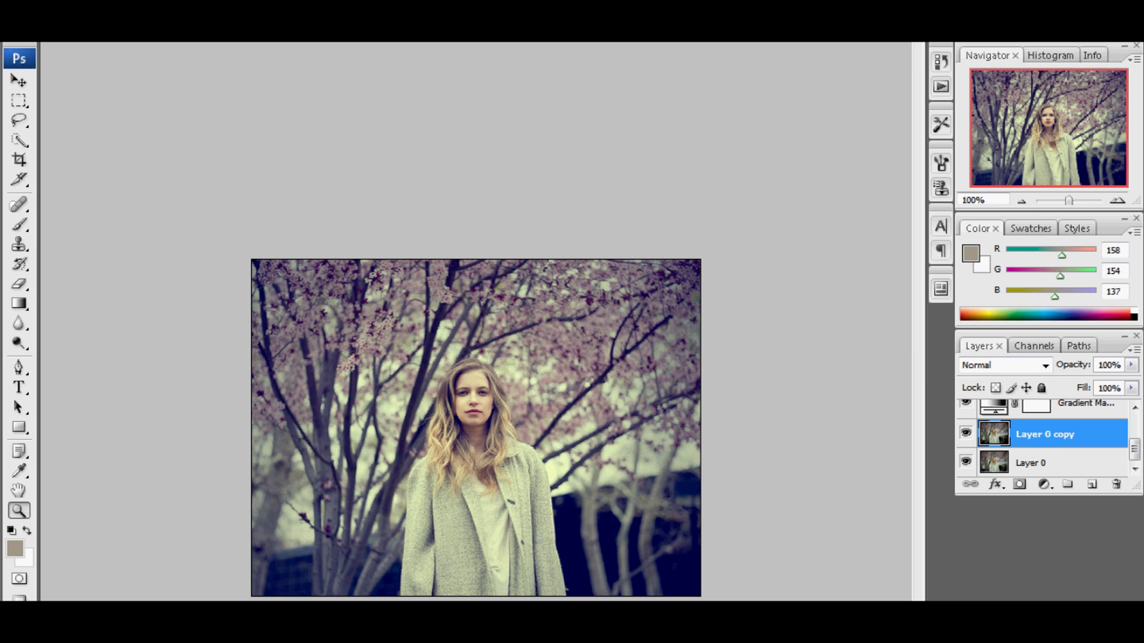
# Step: Apply Filter > Sharpen > Sharpen to Layer 0 copy, then zoom to 200%
pyautogui.click(211, 35)
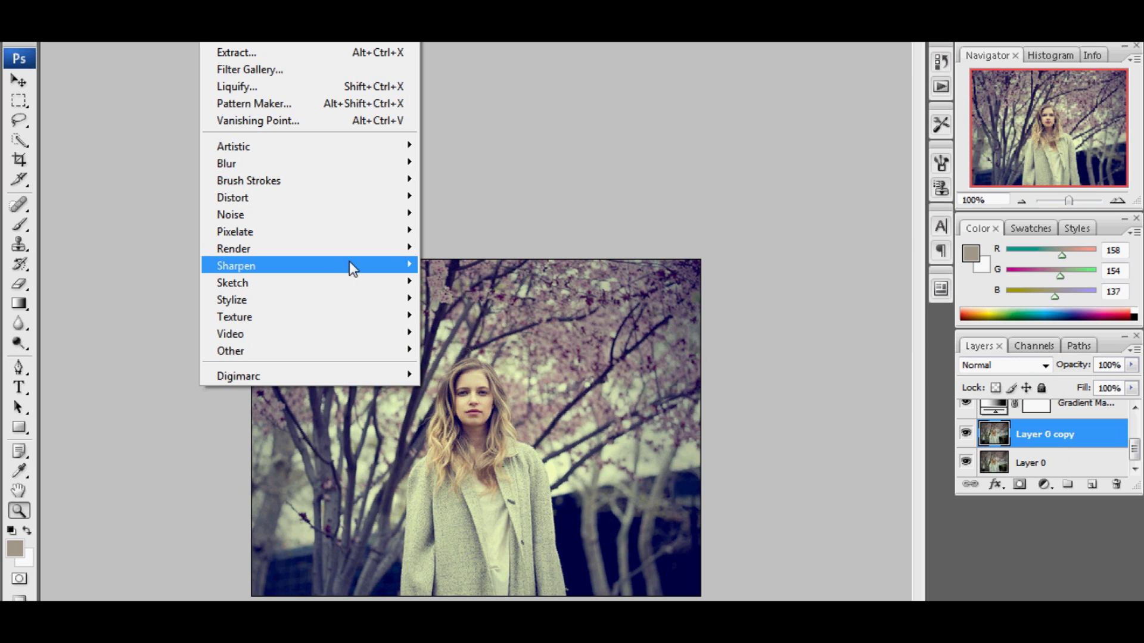
pyautogui.moveTo(350, 263)
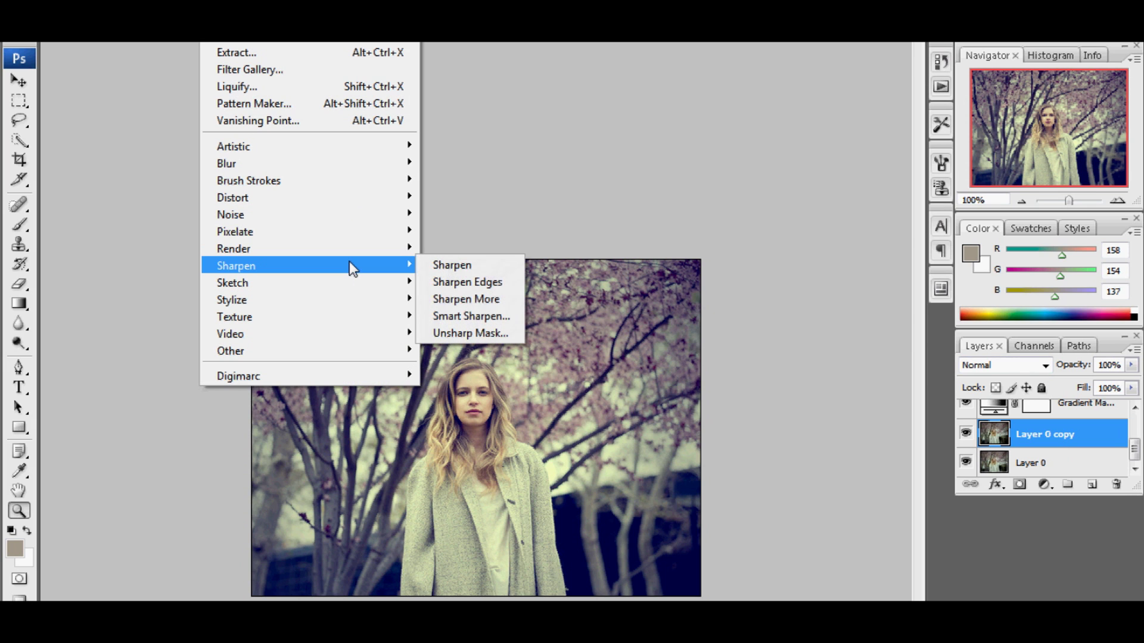
pyautogui.click(459, 268)
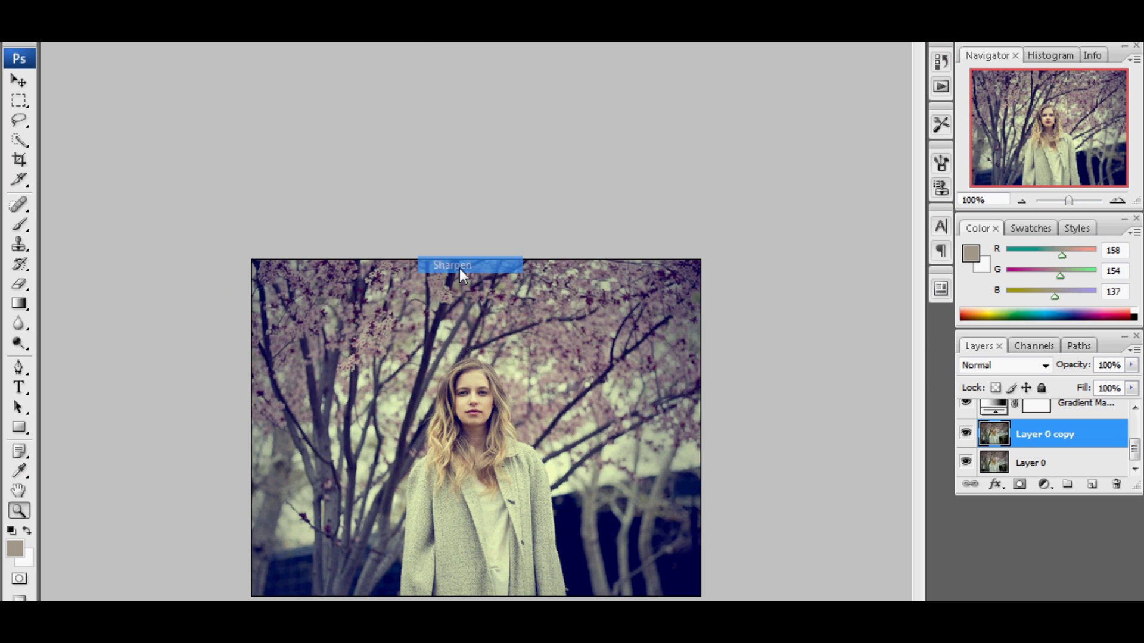
pyautogui.click(392, 432)
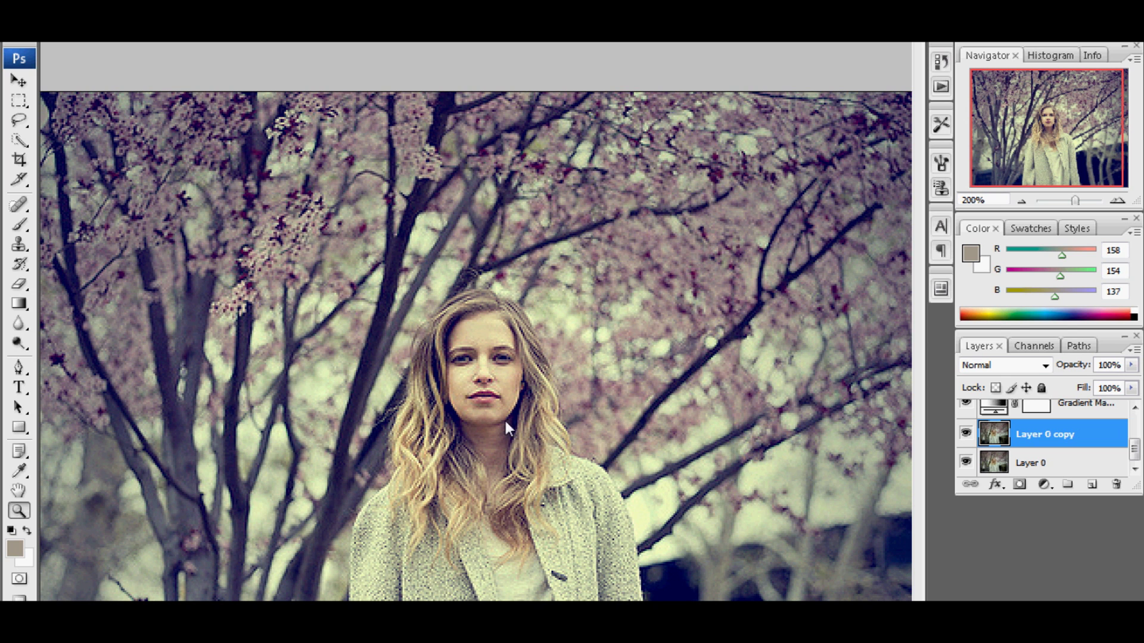
# Step: At 300% zoom, dodge the lower-left hair and forehead with a smaller Dodge brush
pyautogui.click(475, 414)
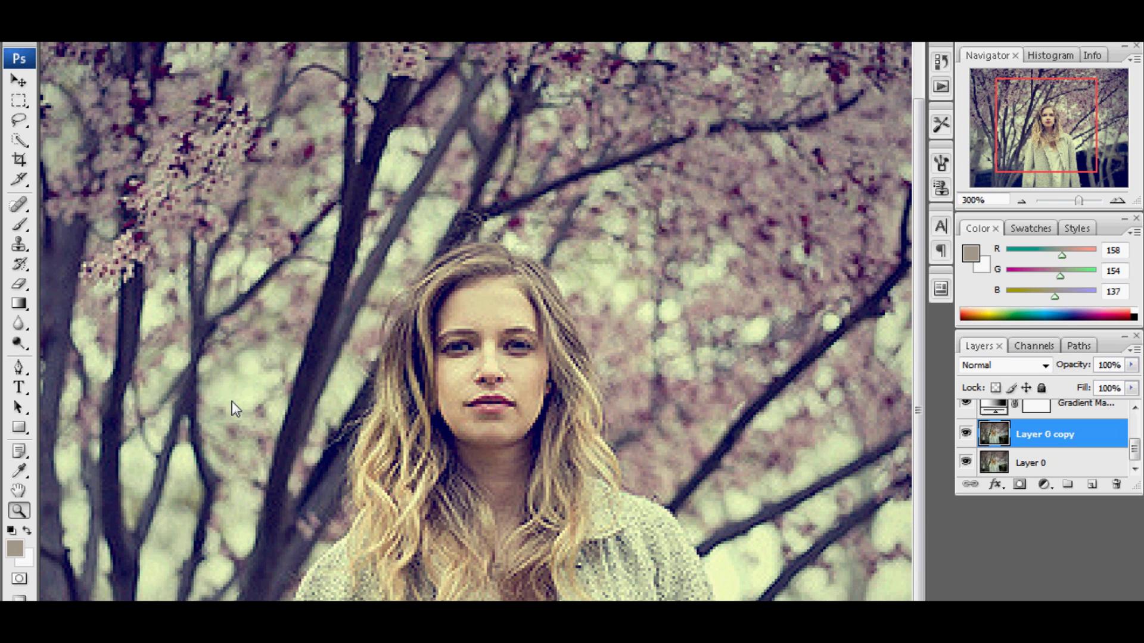
pyautogui.click(17, 345)
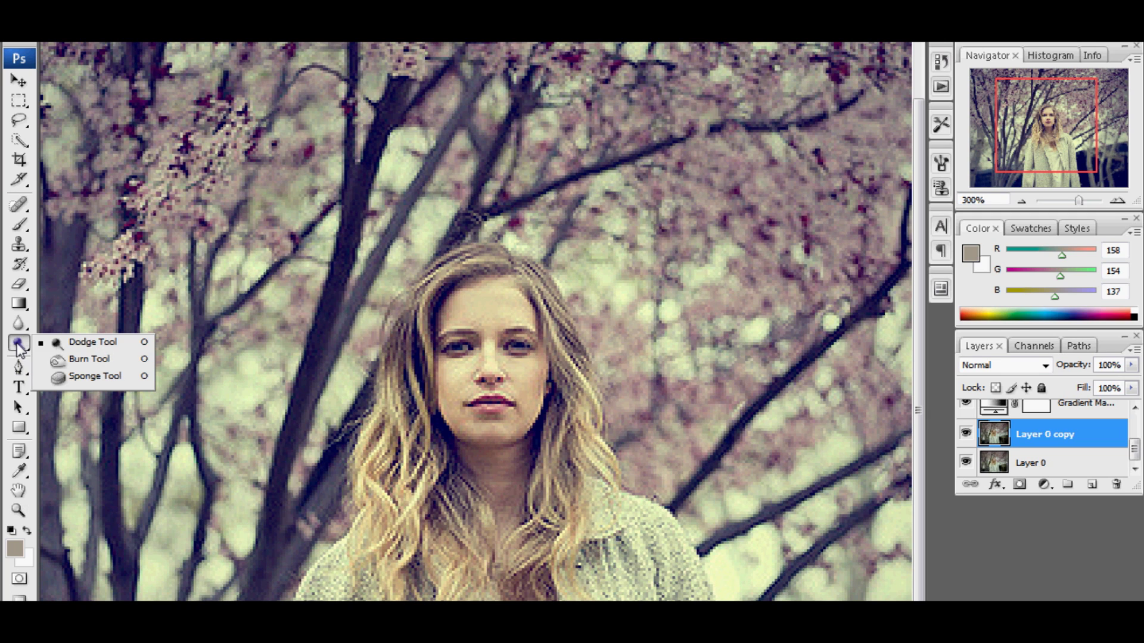
pyautogui.click(70, 349)
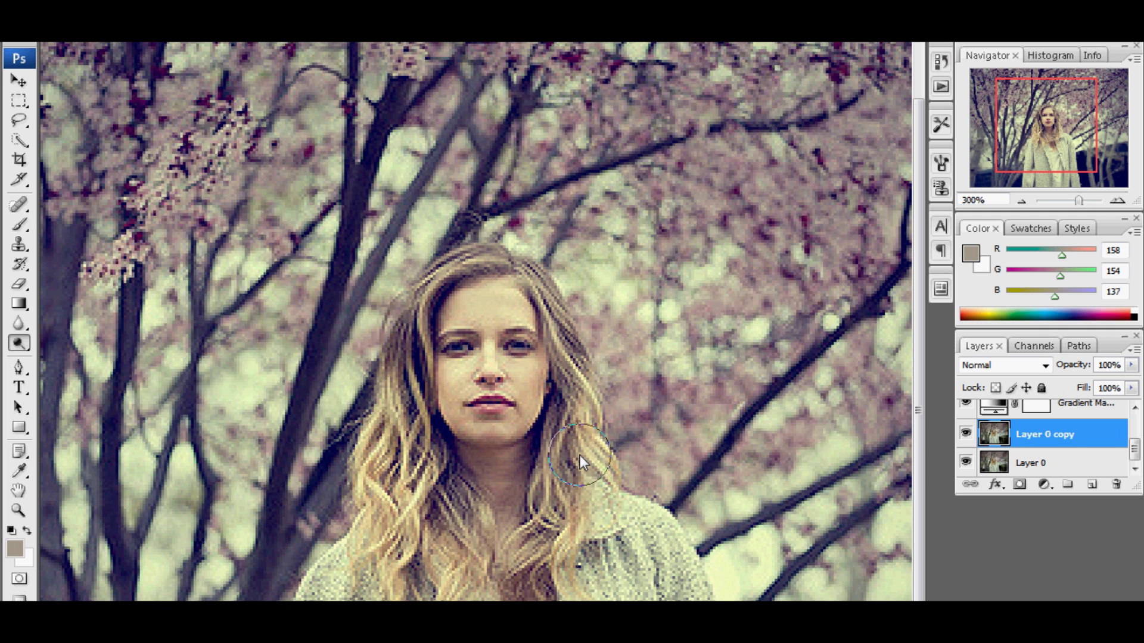
pyautogui.press('[')
pyautogui.press('[')
pyautogui.press('[')
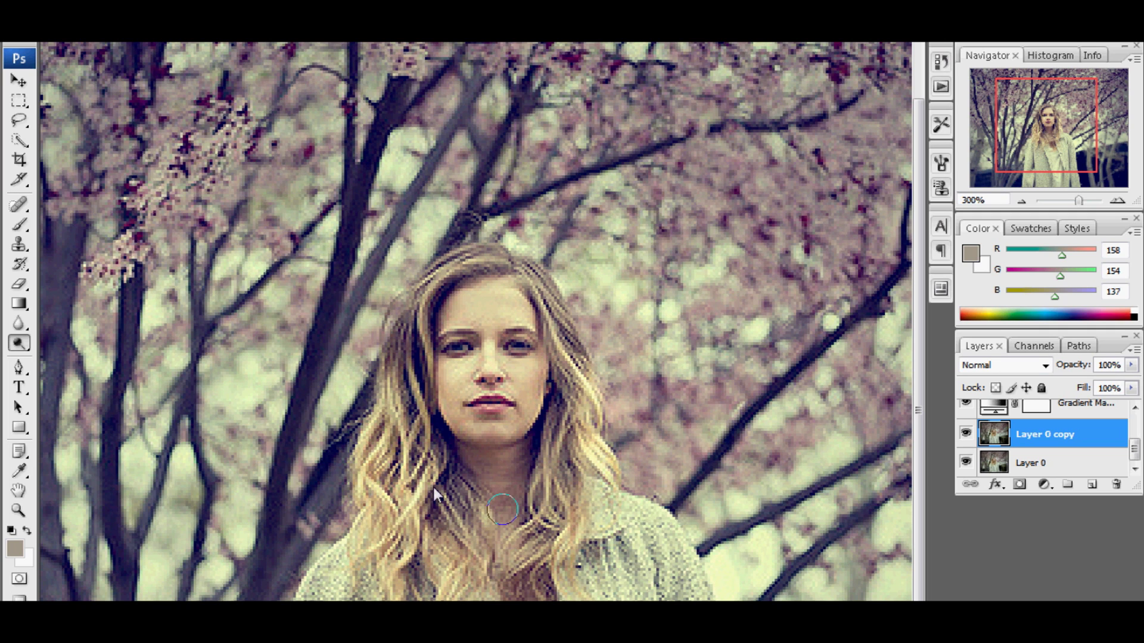
pyautogui.moveTo(384, 441)
pyautogui.mouseDown()
pyautogui.moveTo(402, 527)
pyautogui.moveTo(418, 482)
pyautogui.moveTo(414, 586)
pyautogui.mouseUp()
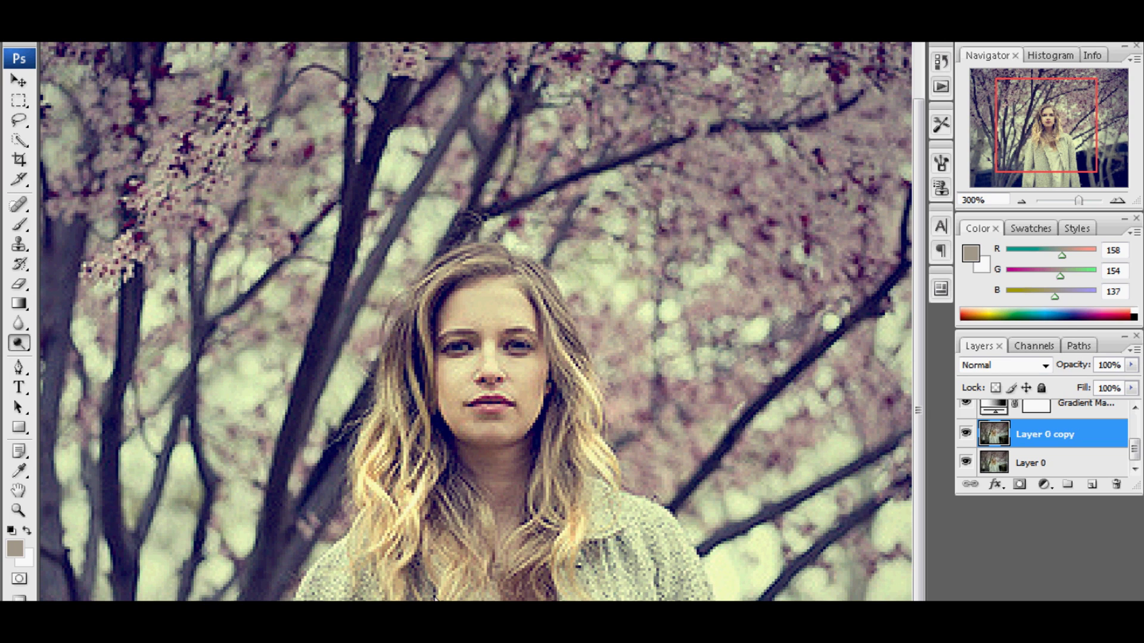
pyautogui.moveTo(465, 325)
pyautogui.mouseDown()
pyautogui.moveTo(498, 331)
pyautogui.moveTo(492, 317)
pyautogui.mouseUp()
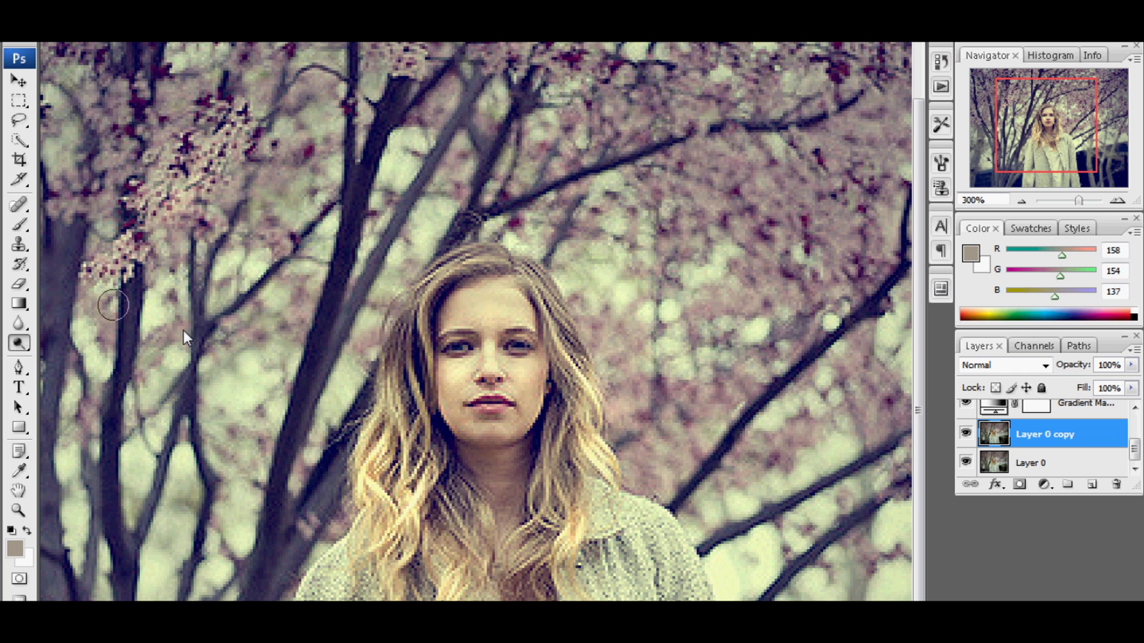
pyautogui.click(18, 514)
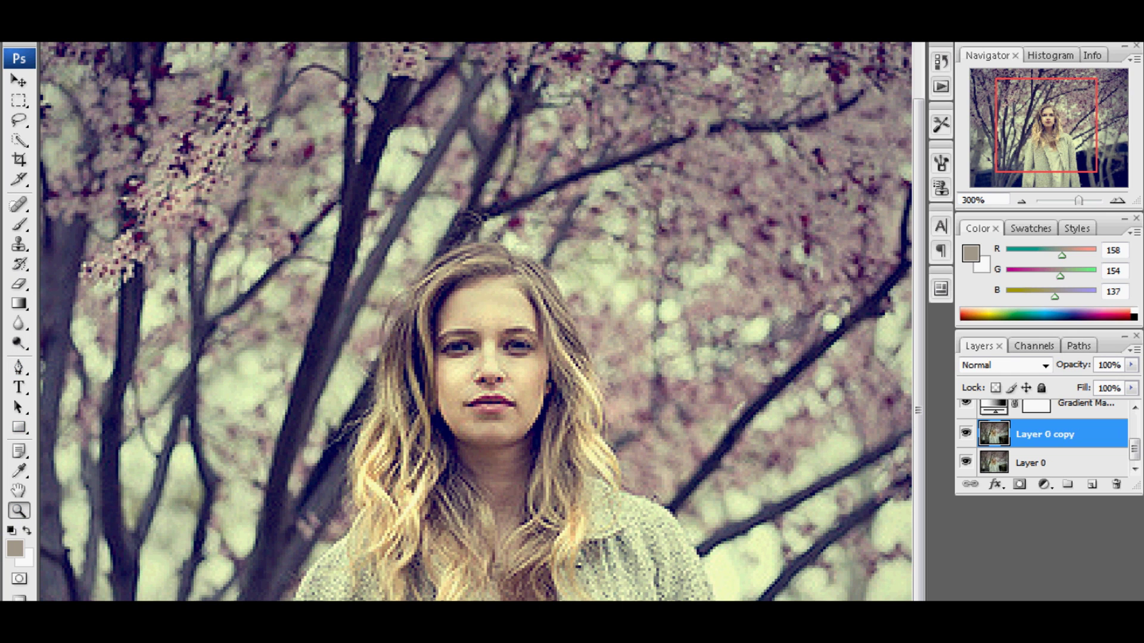
pyautogui.hotkey('ctrl', 'alt', '0')
pyautogui.click(965, 434)
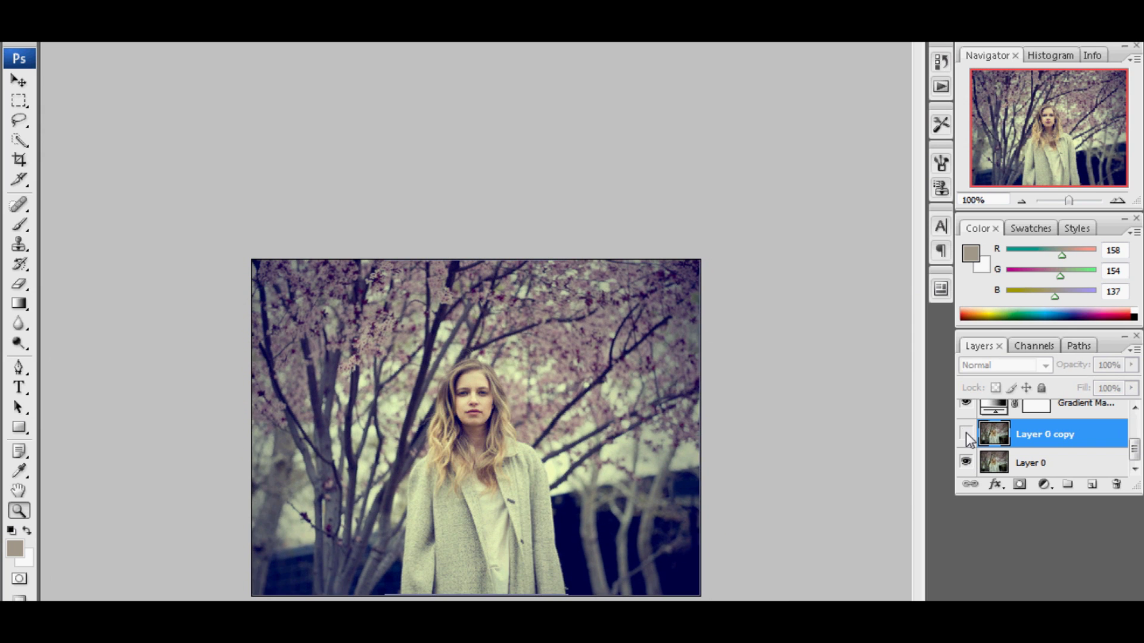
pyautogui.click(965, 436)
pyautogui.click(965, 435)
pyautogui.click(965, 436)
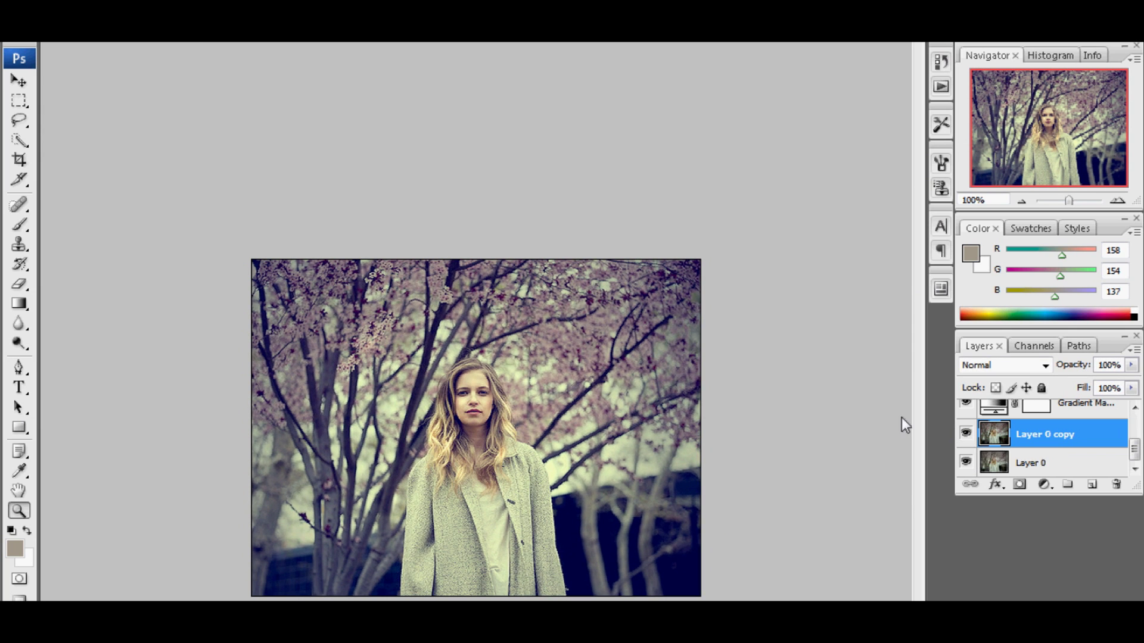